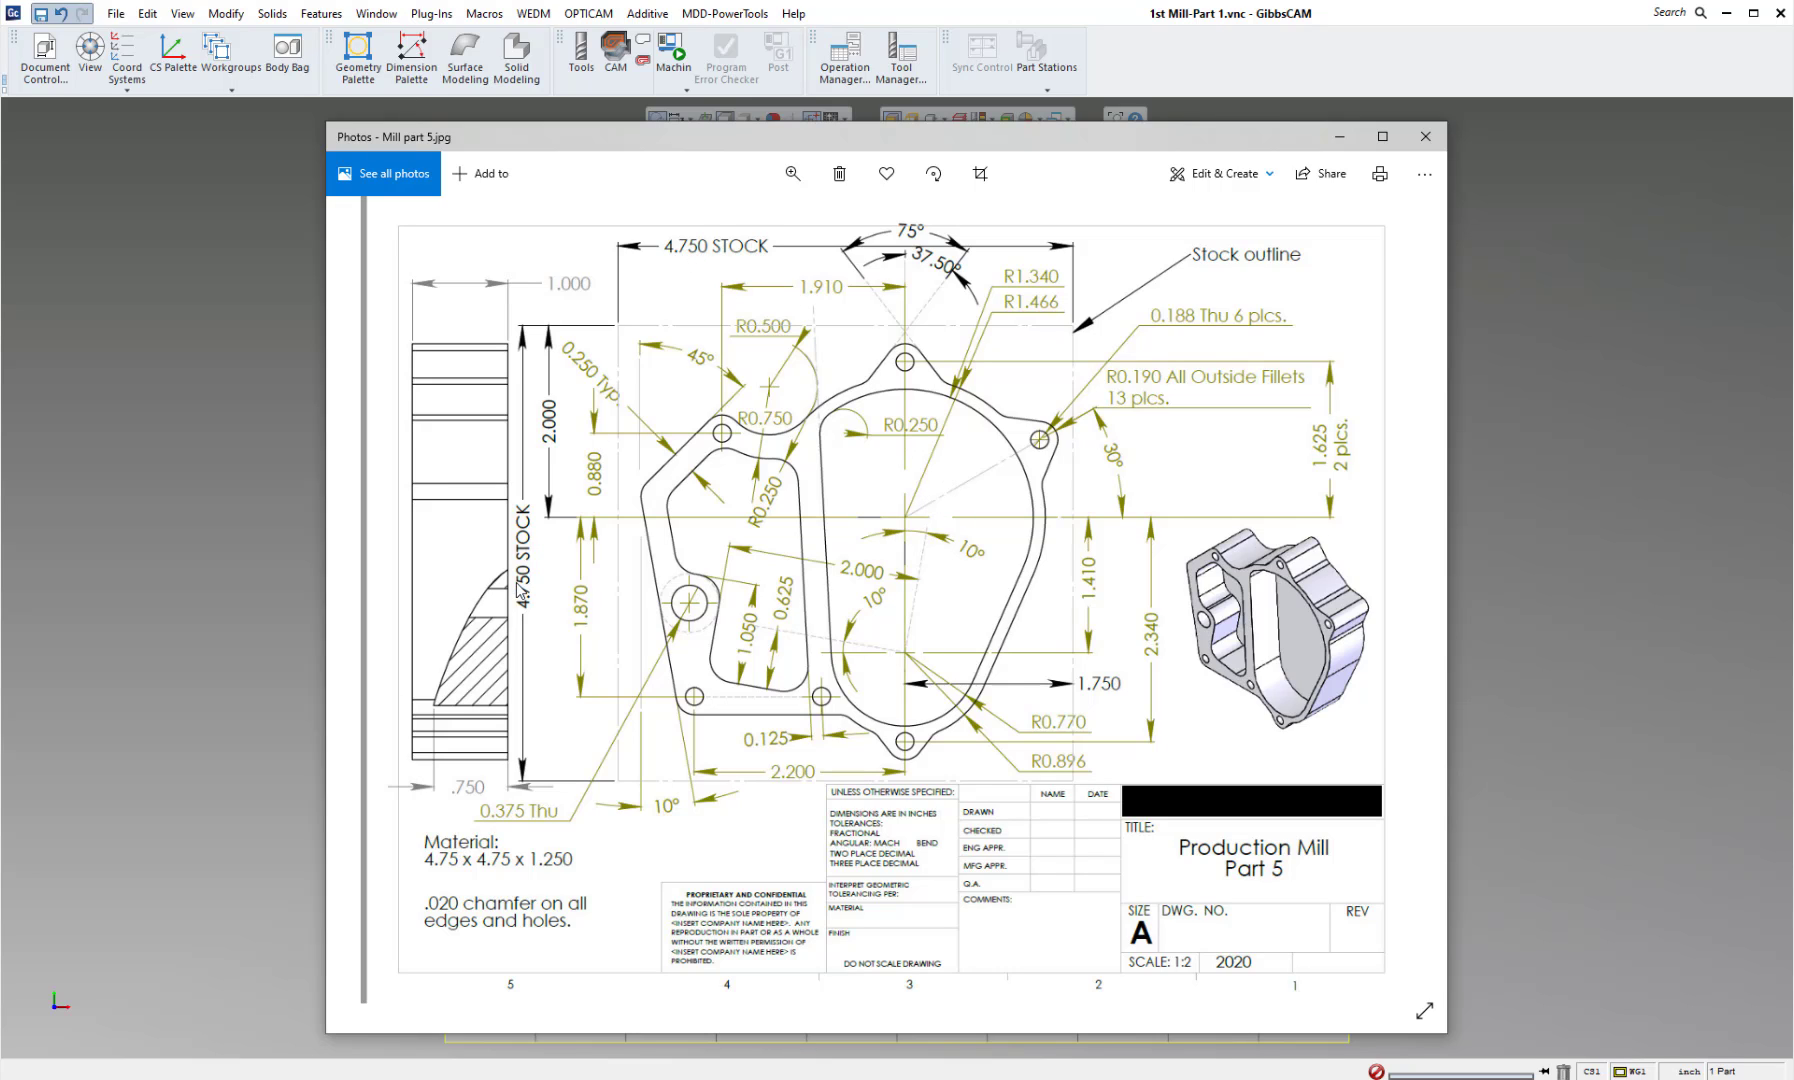
# Move the part drawing out of the way, open the document control settings and keep 3 Axis Vertical Mill as the machine.
pyautogui.moveTo(1007, 143); pyautogui.dragTo(1793, 190)
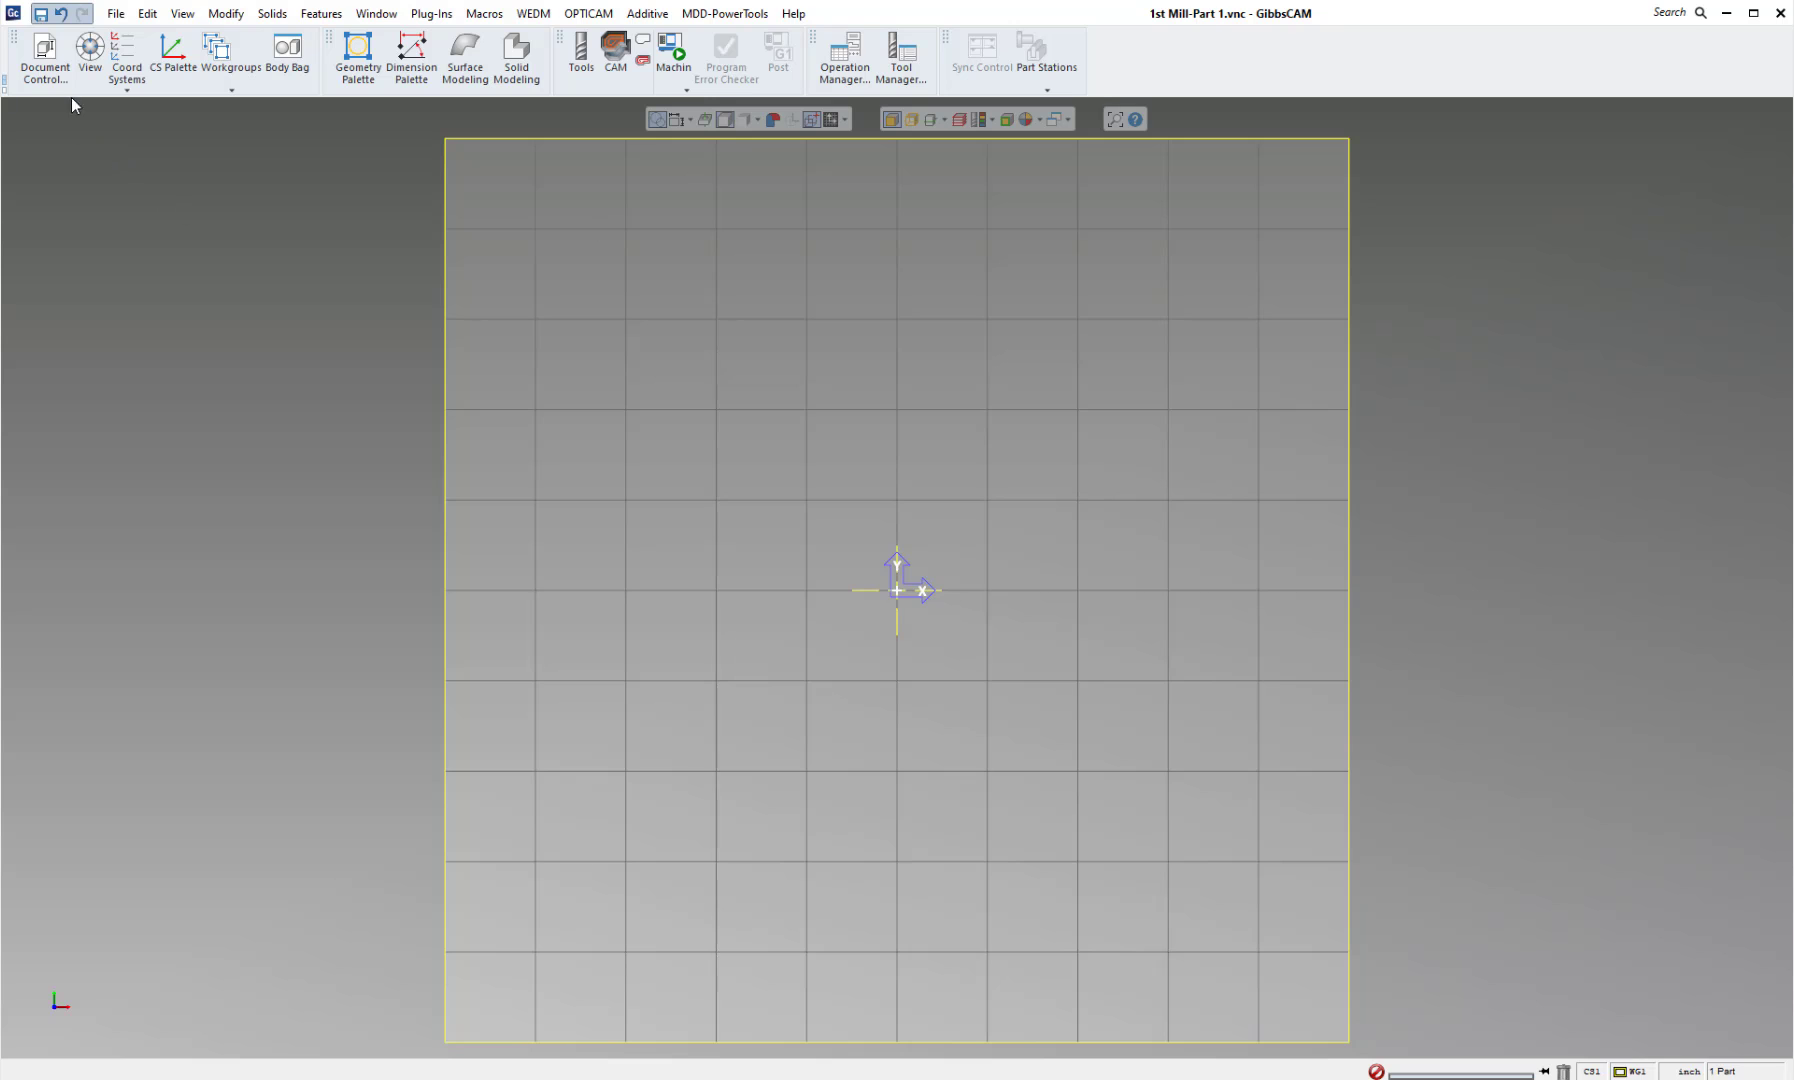
pyautogui.click(49, 57)
pyautogui.click(49, 57)
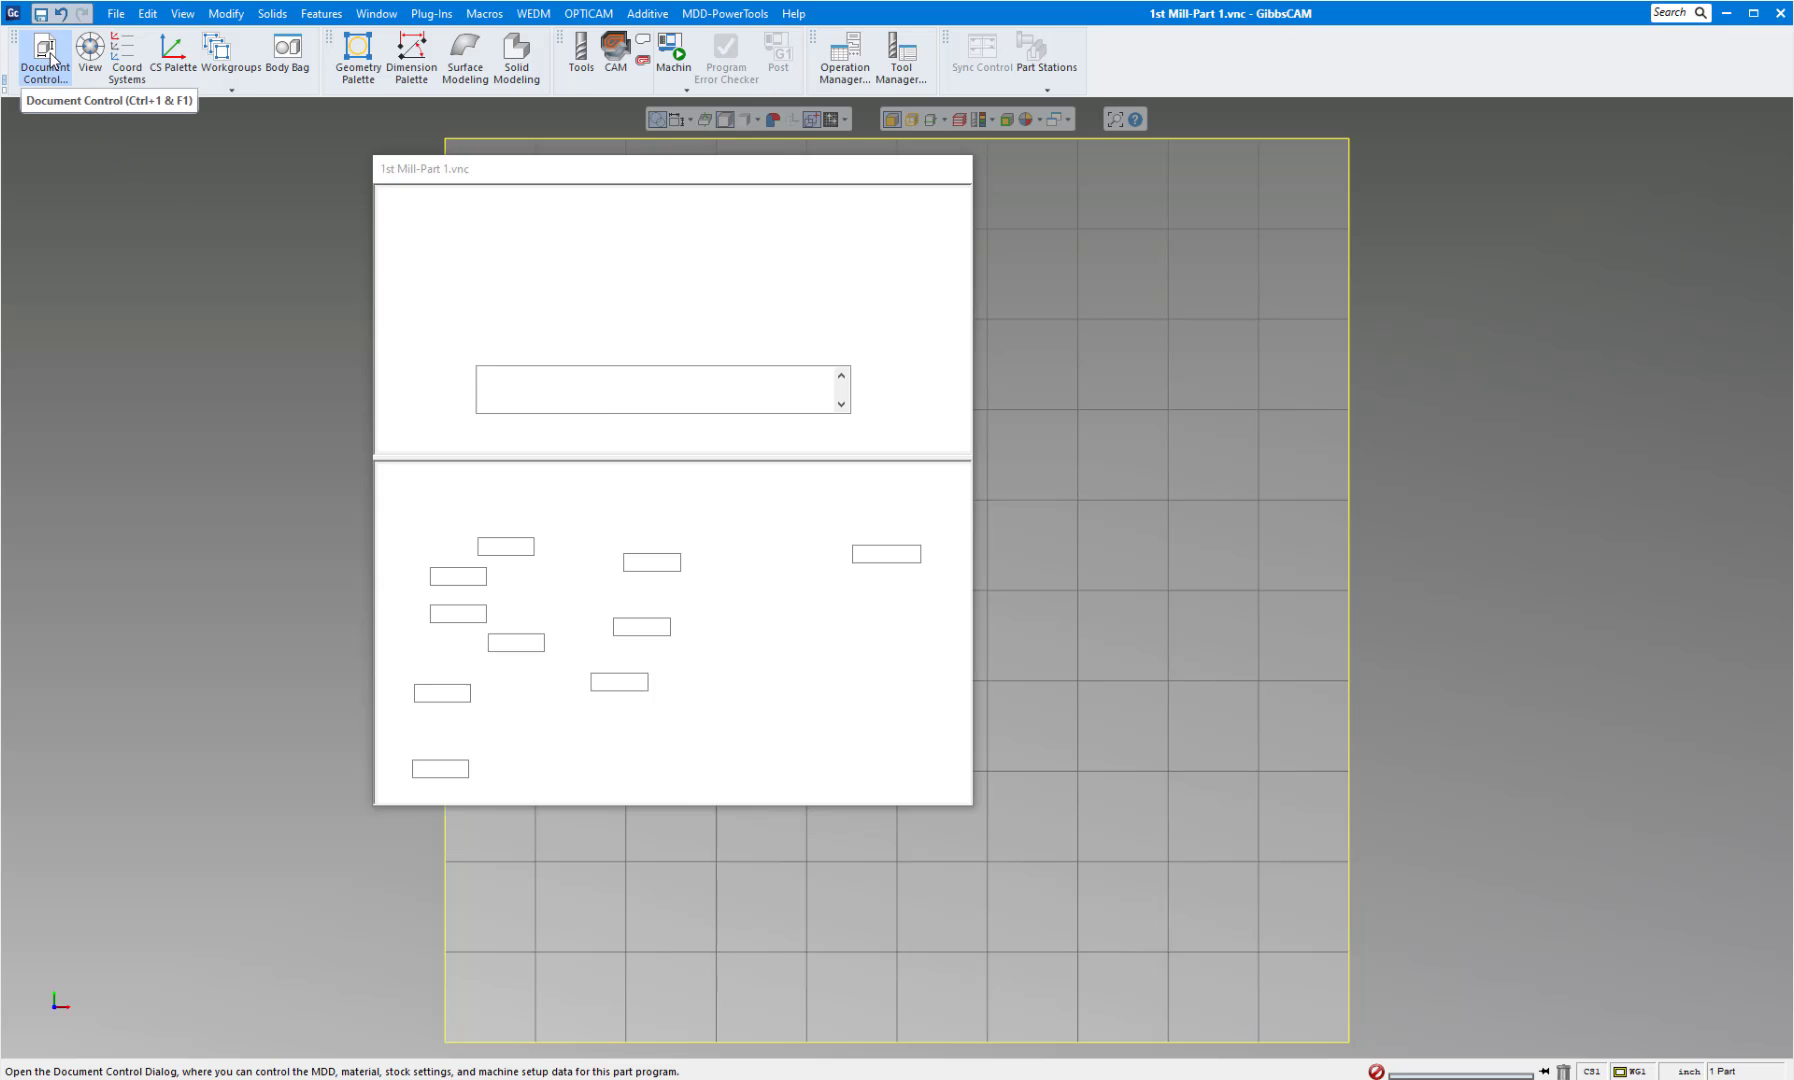
pyautogui.moveTo(656, 168); pyautogui.dragTo(370, 229)
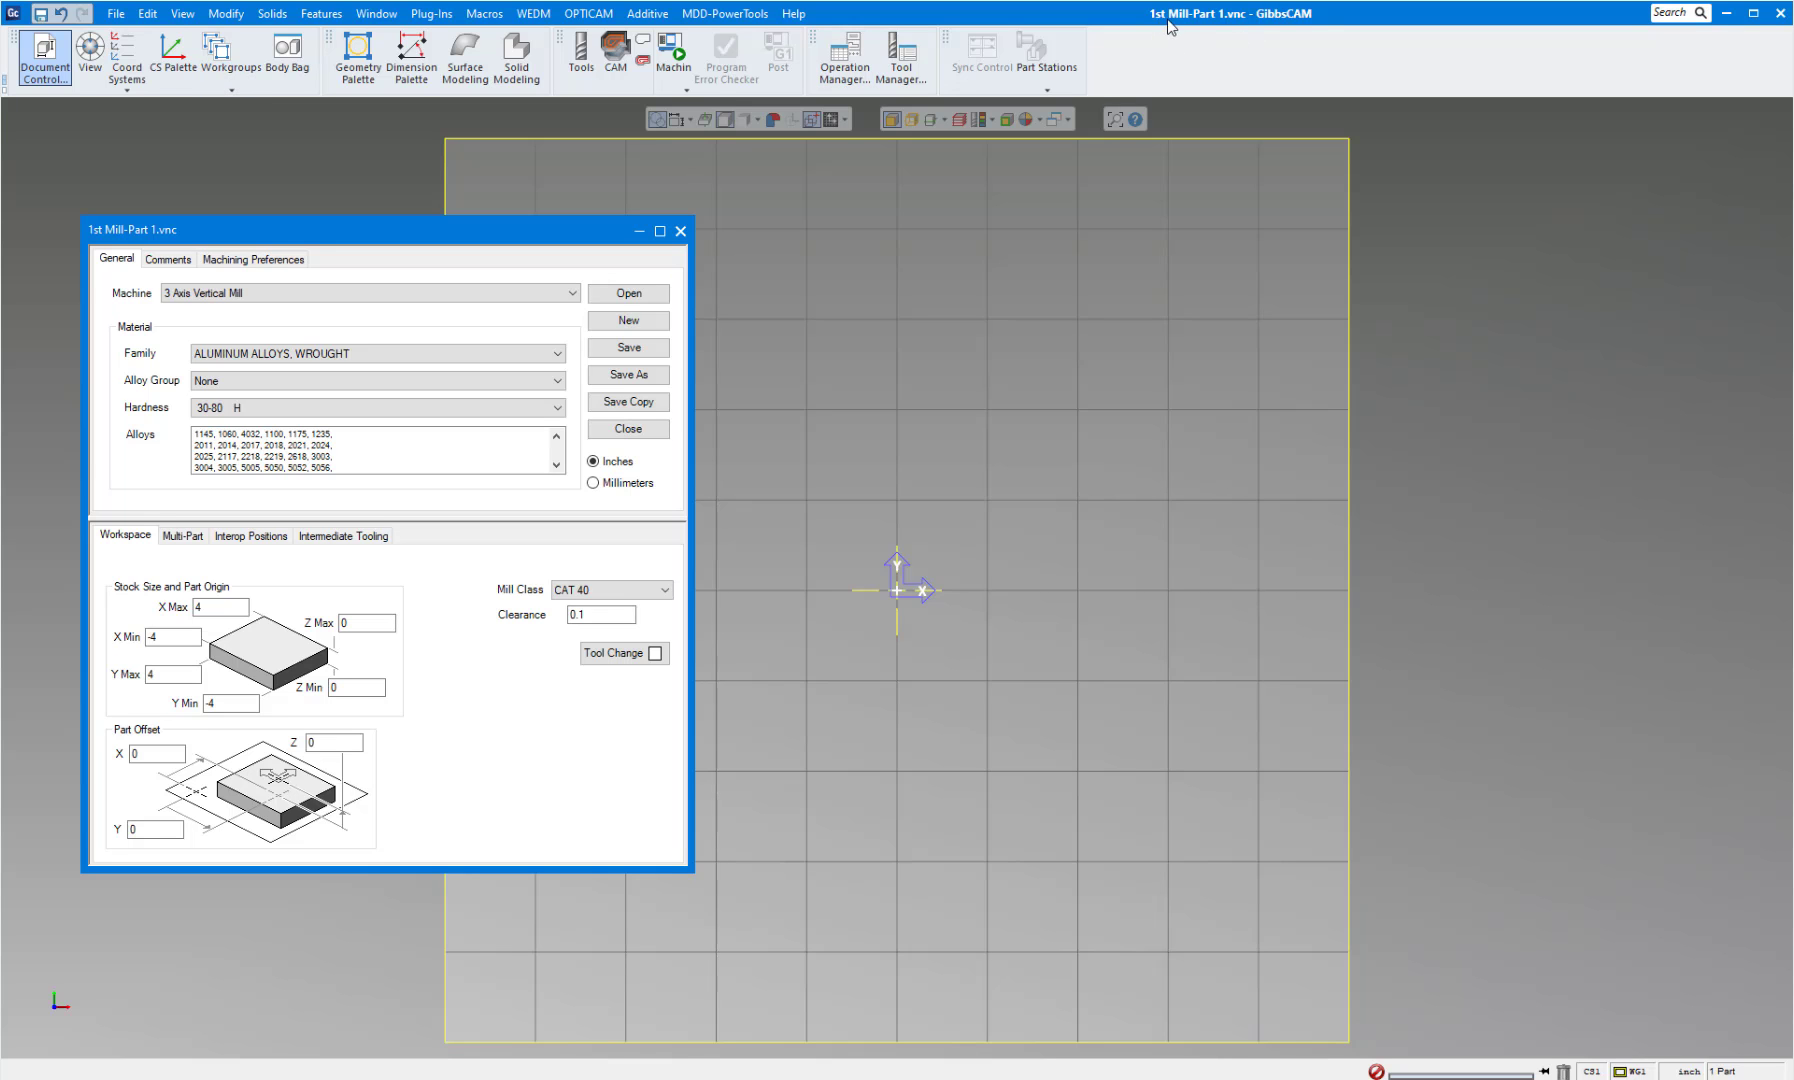
pyautogui.moveTo(512, 234); pyautogui.dragTo(734, 233)
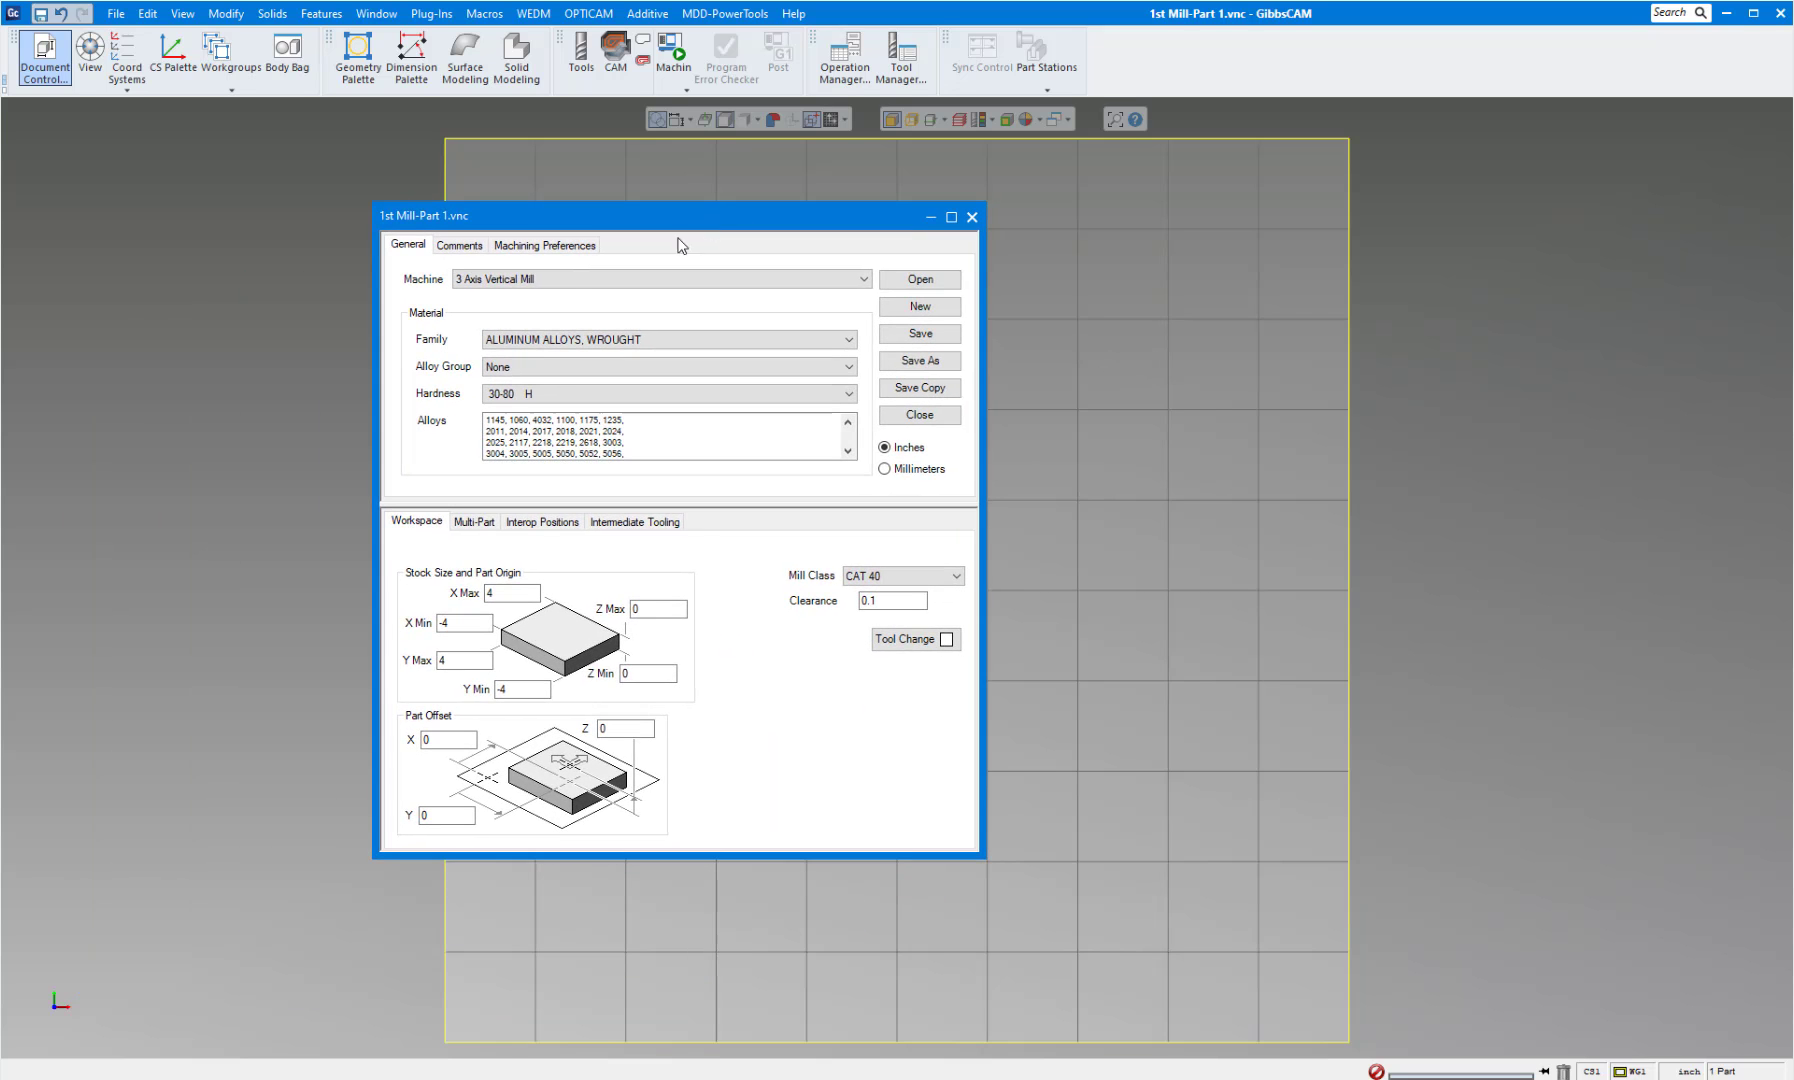
pyautogui.click(856, 283)
pyautogui.click(538, 297)
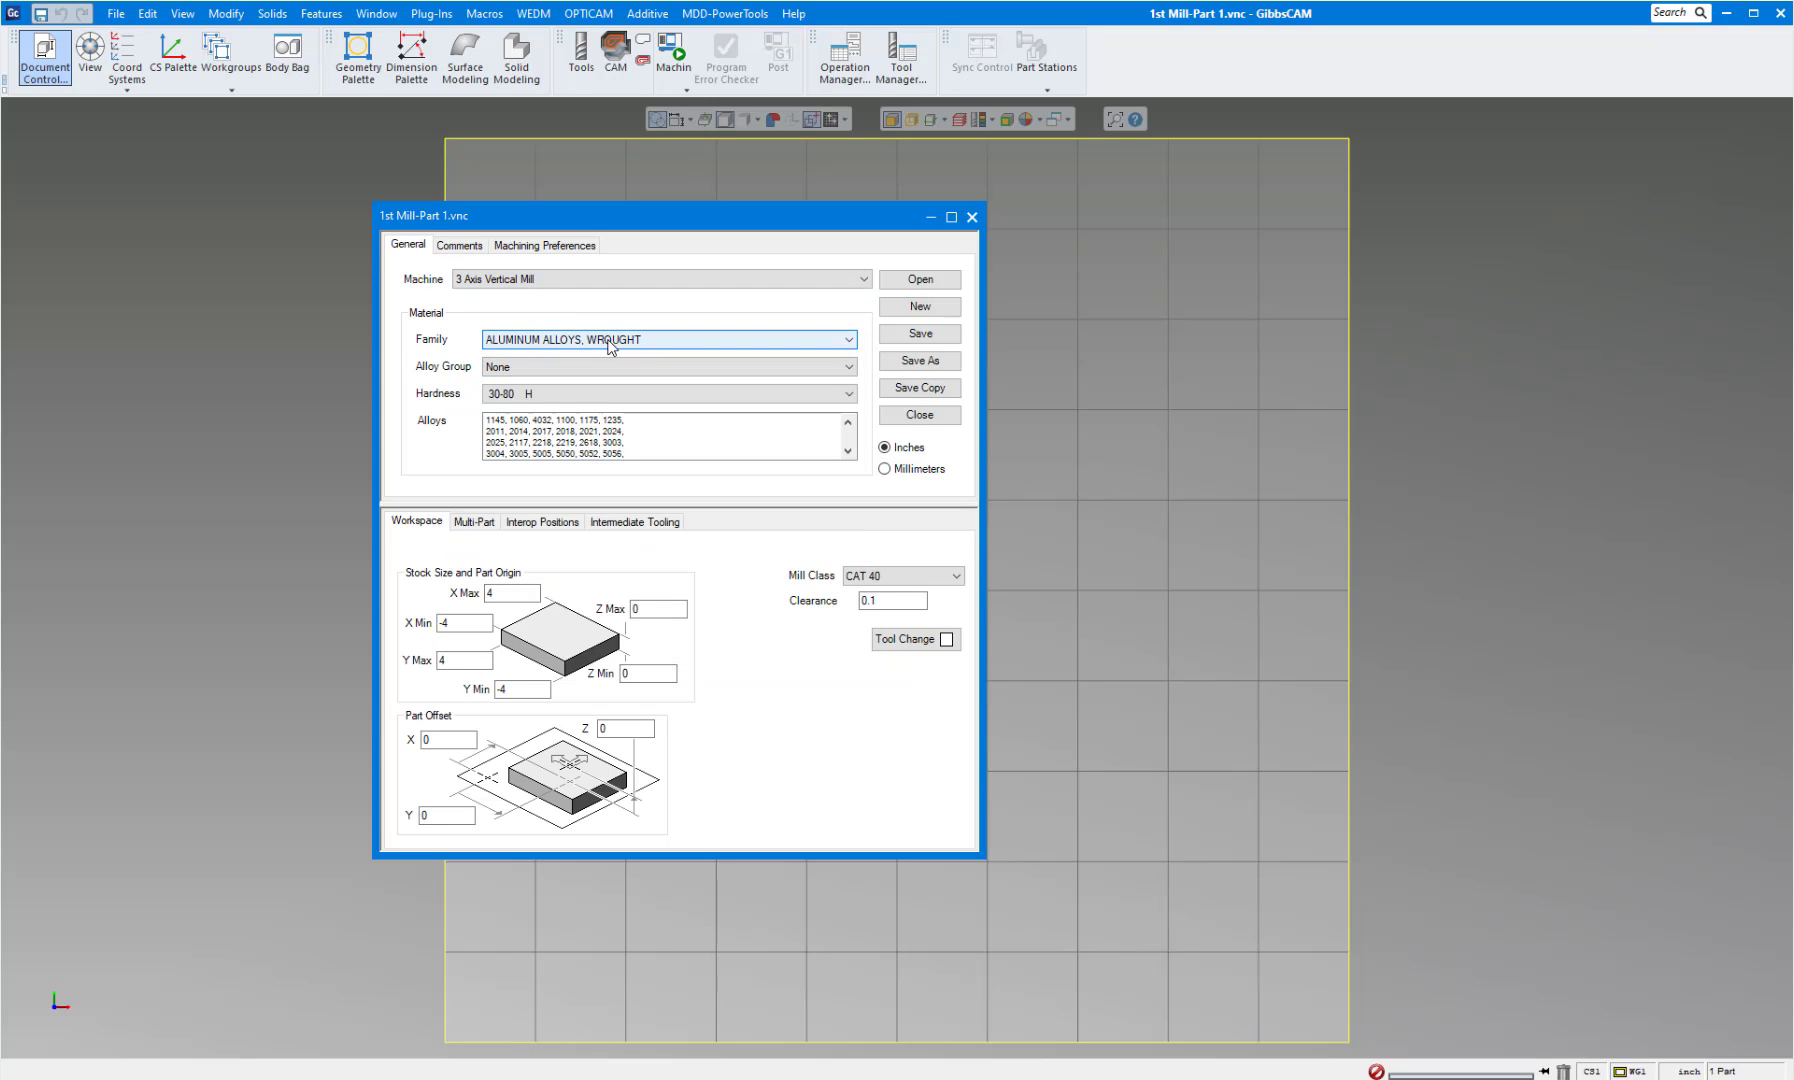
pyautogui.moveTo(671, 214); pyautogui.dragTo(475, 130)
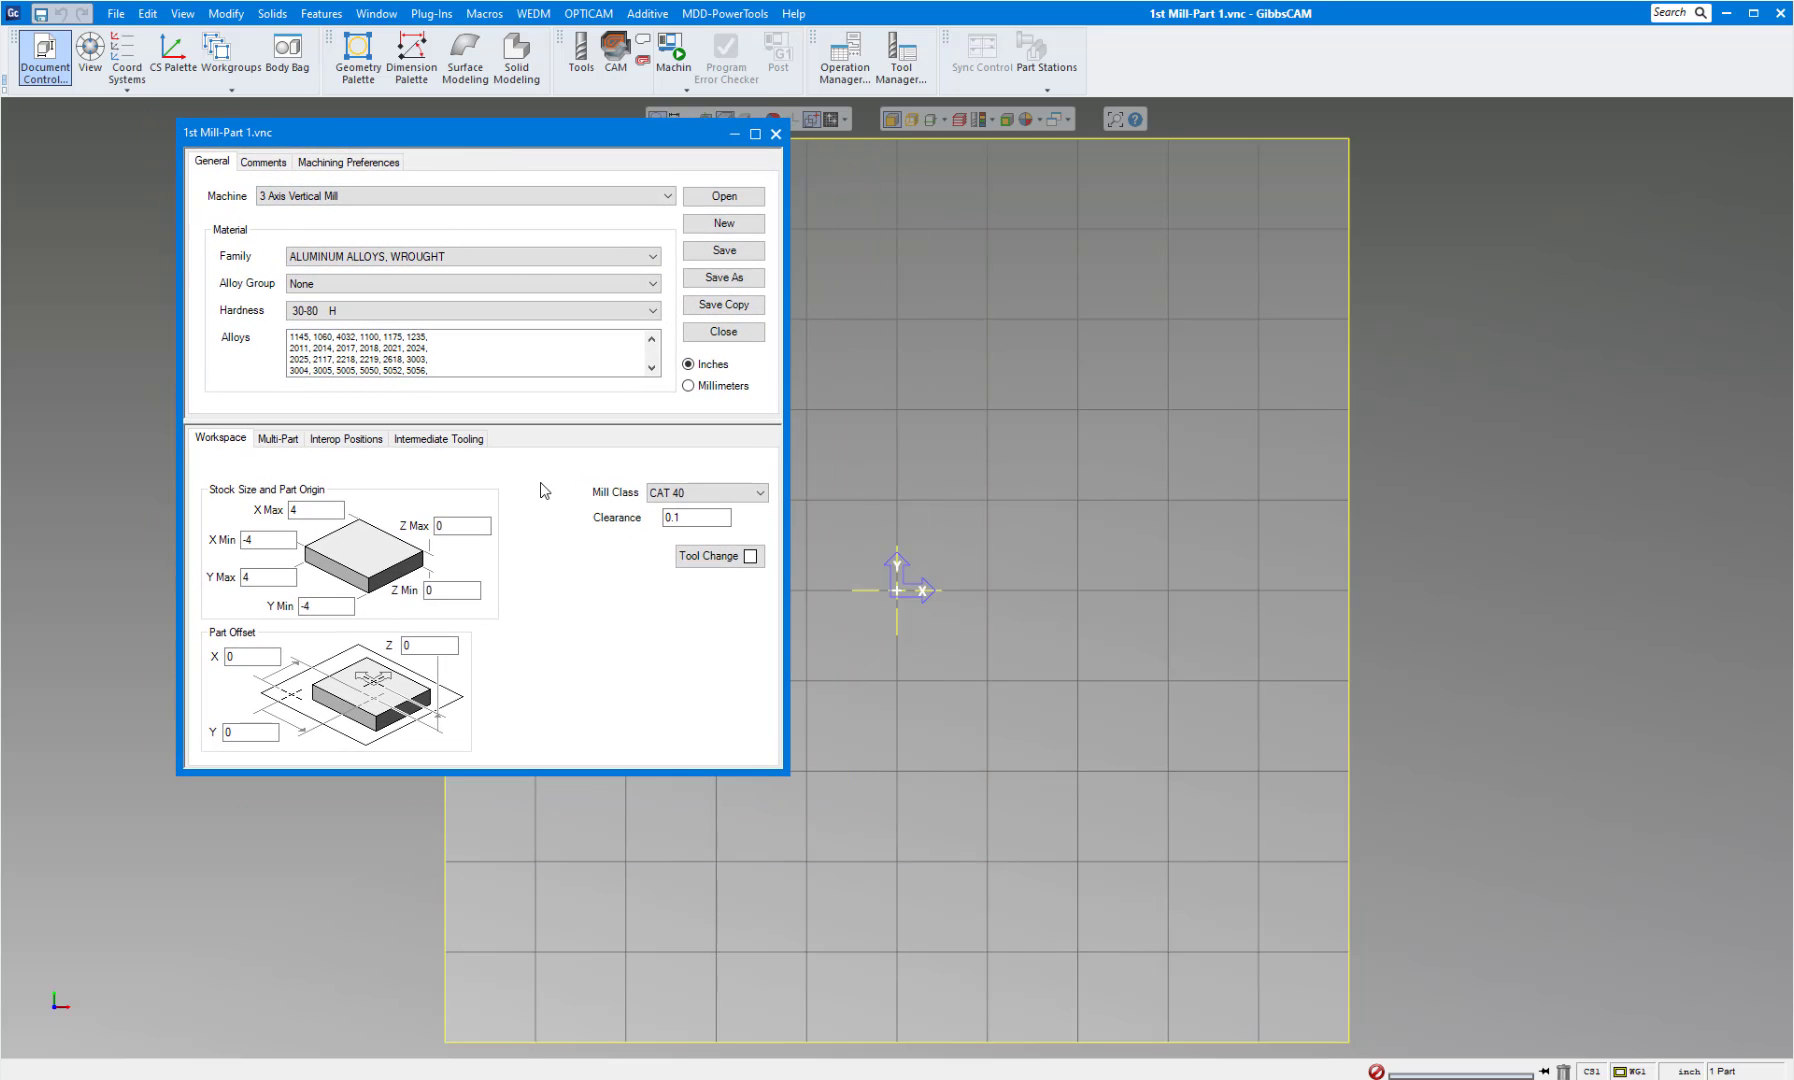
# Set the stock's X Max to 1.75 and X Min to -3, calculated as -4.75+1.75.
pyautogui.hotkey('shift', 'Tab')
pyautogui.hotkey('shift', 'Tab')
pyautogui.hotkey('shift', 'Tab')
pyautogui.write('1.75')
pyautogui.press('Tab')
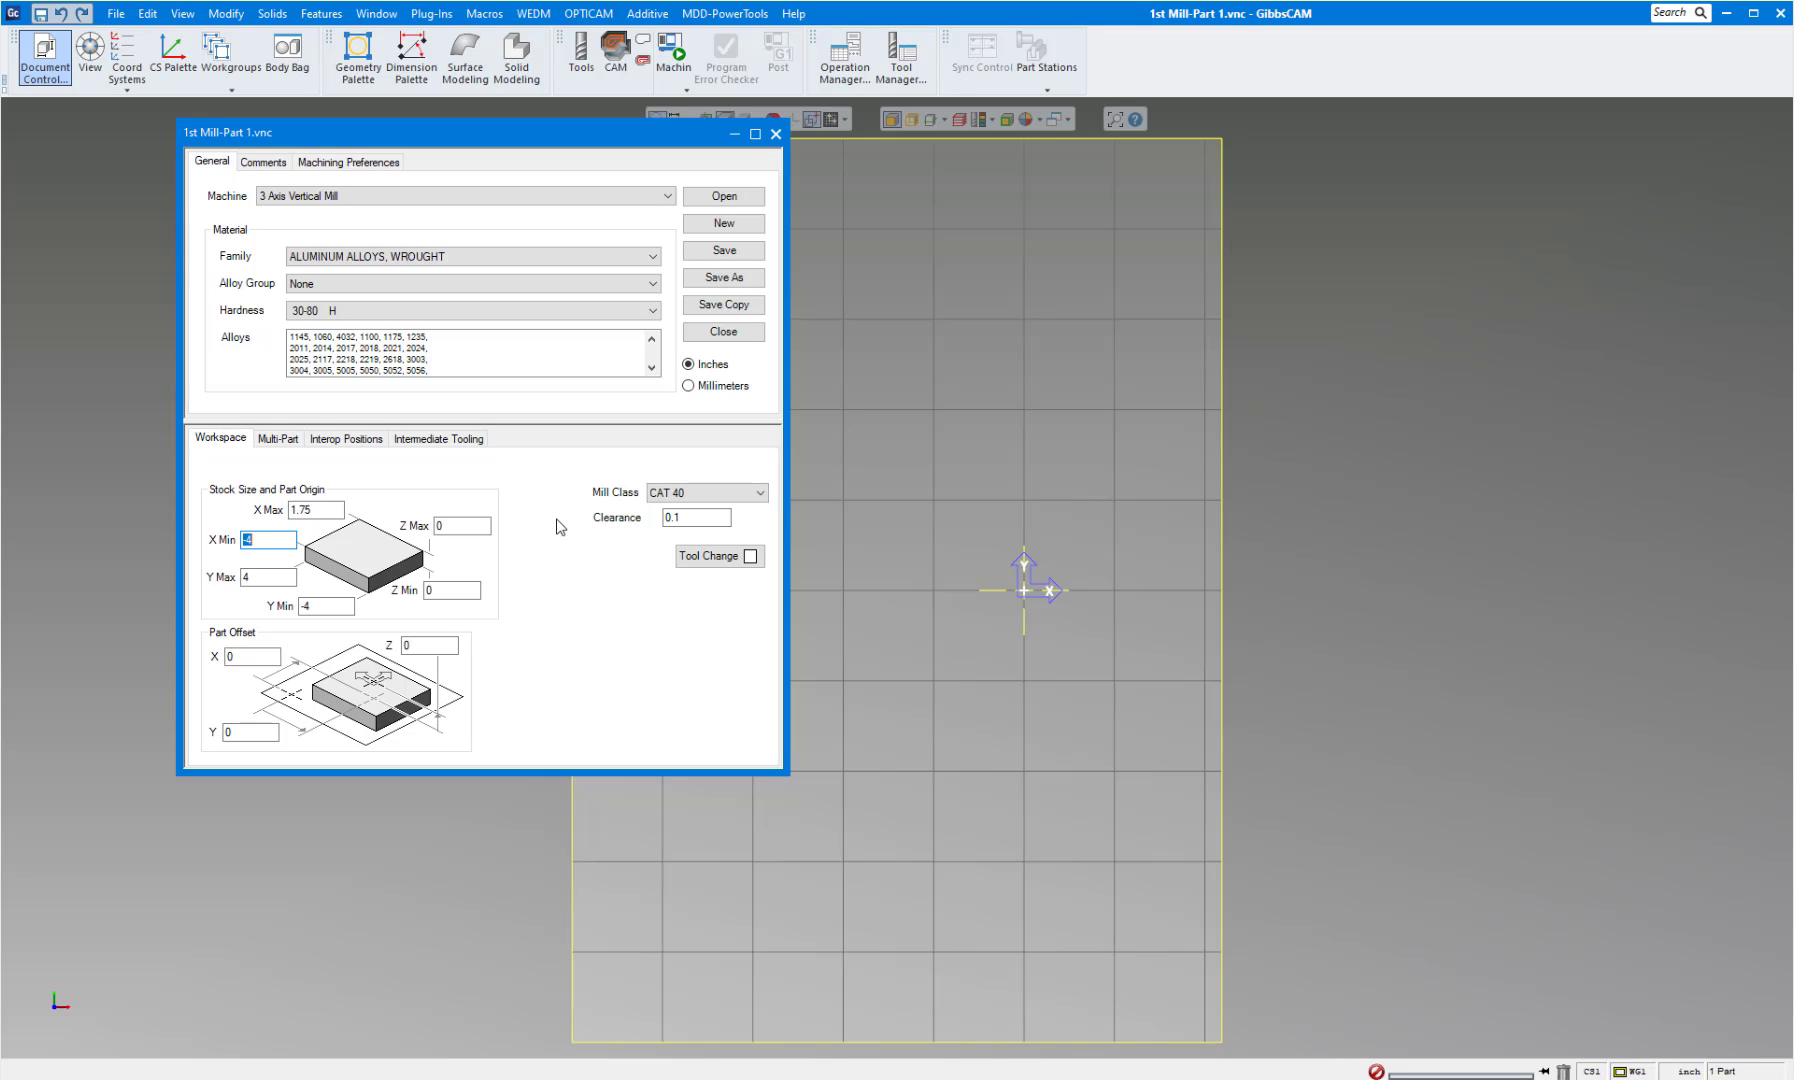
pyautogui.write('-4.75')
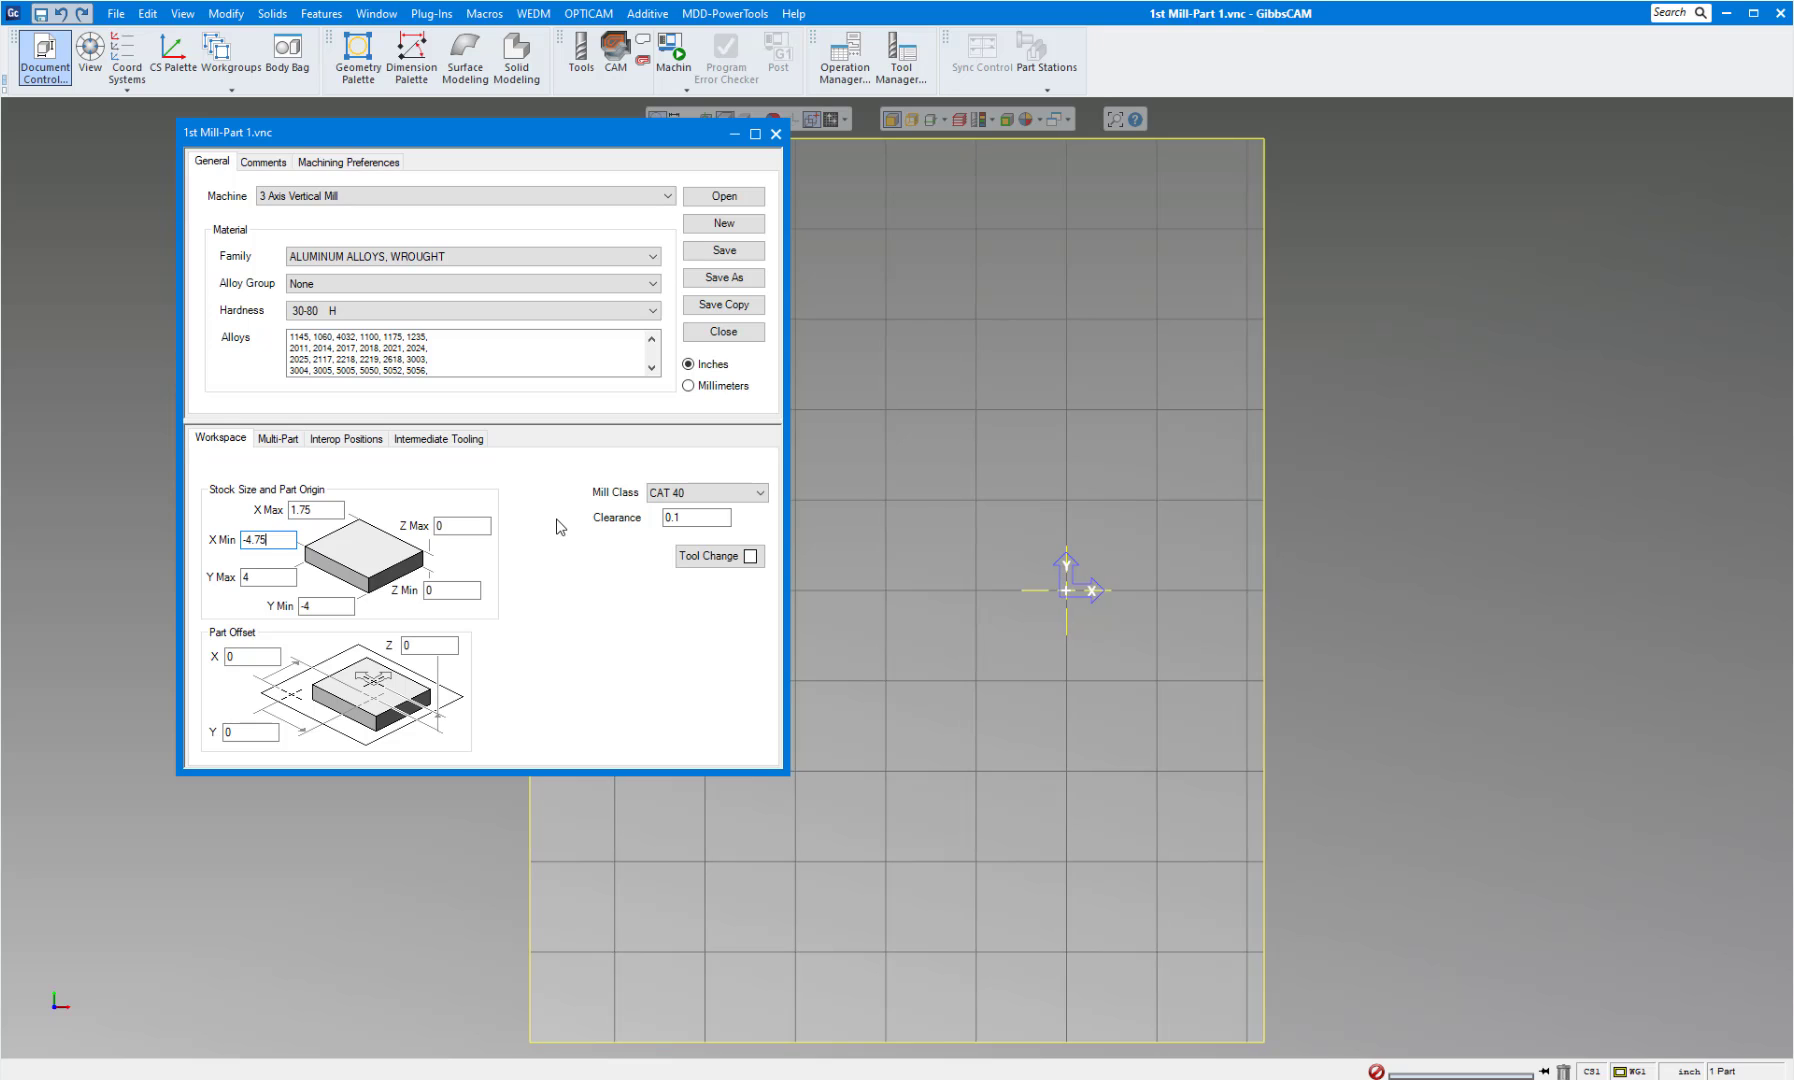
pyautogui.write('+')
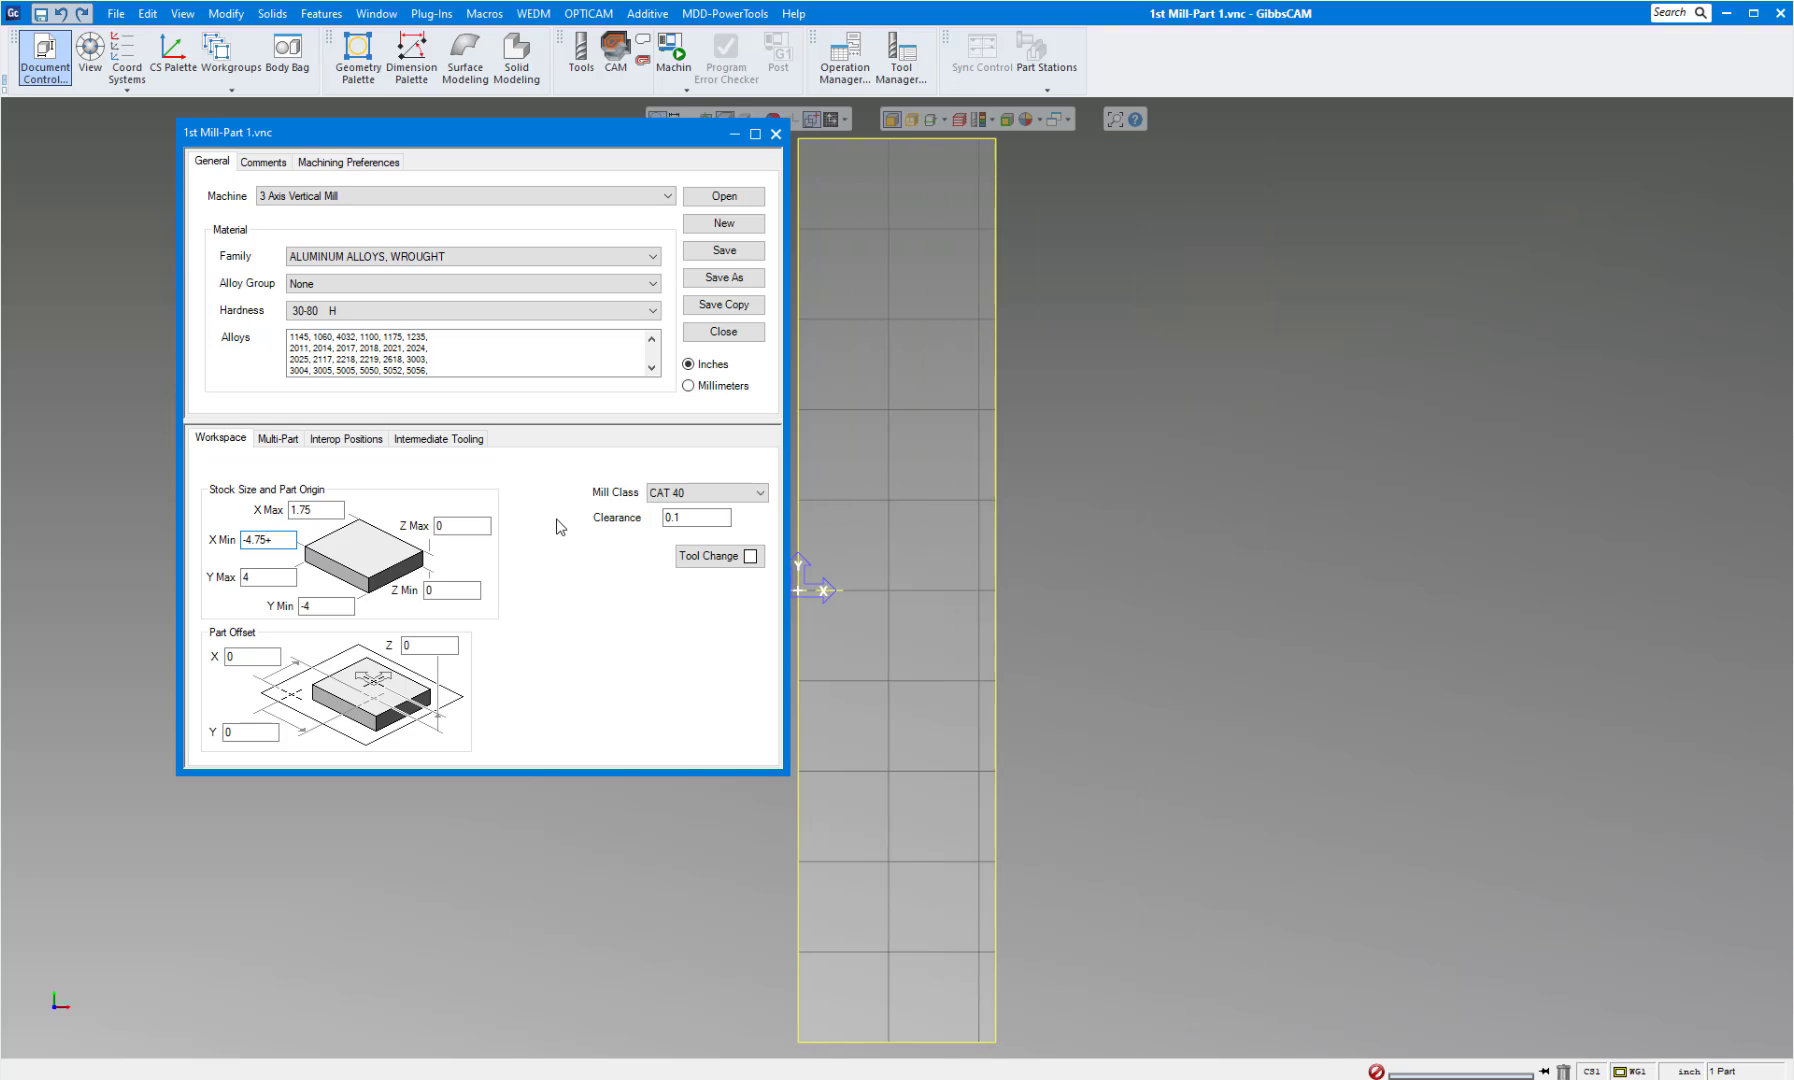
pyautogui.write('1.75')
pyautogui.press('Tab')
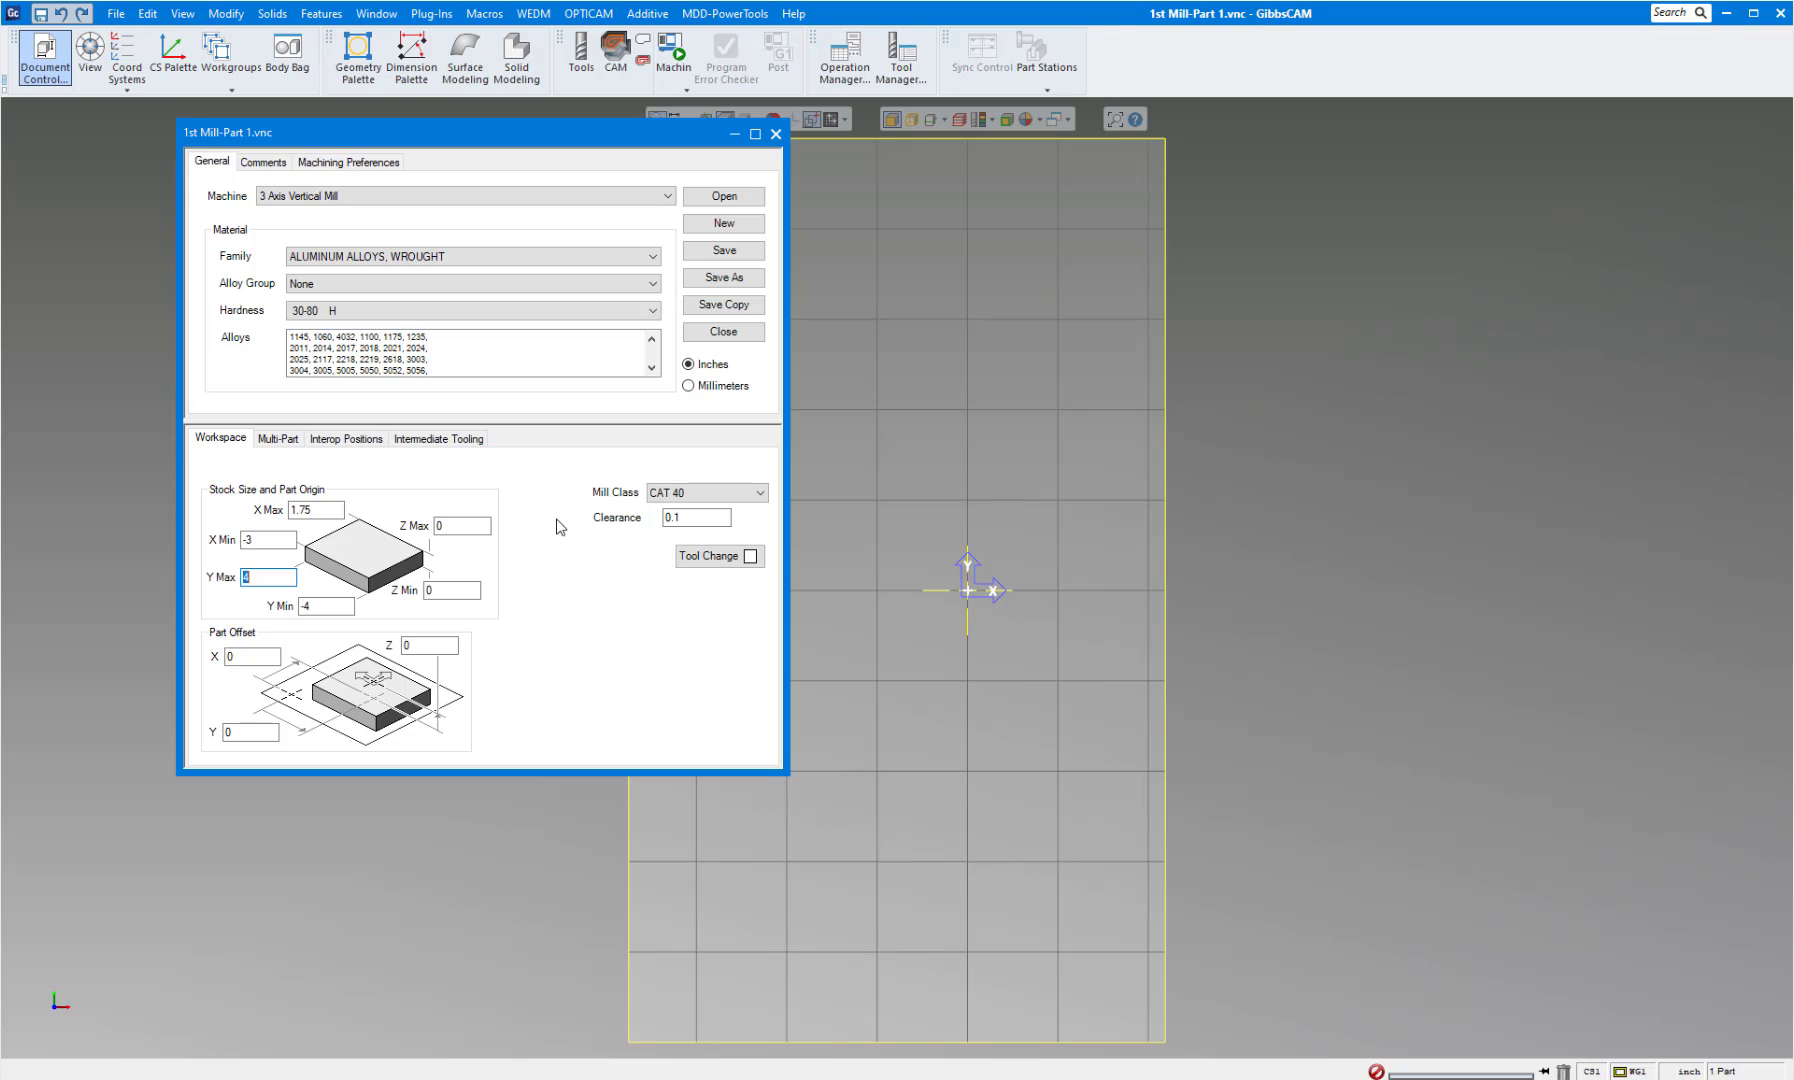
# Set the stock's Y Max to 2, Y Min to -2.75, Z Max to 0.02 and Z Min to -1.23.
pyautogui.write('2')
pyautogui.press('Tab')
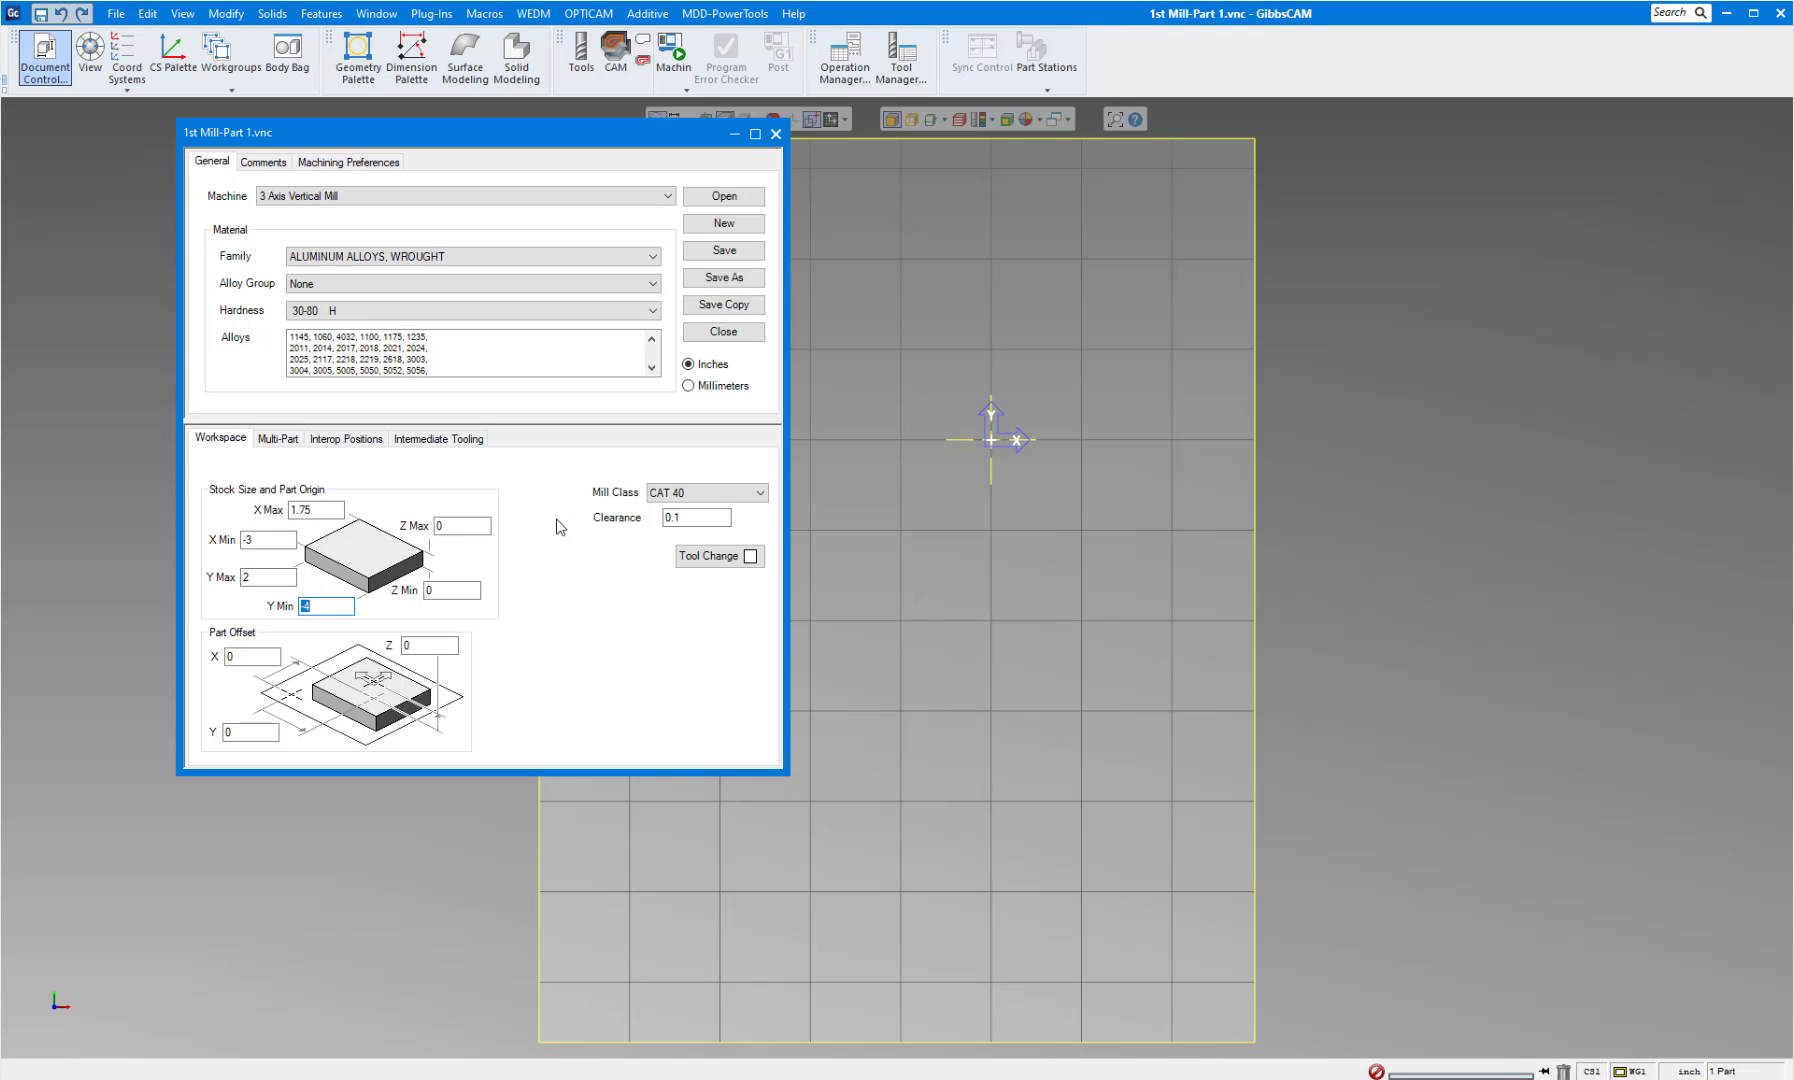
pyautogui.write('-2.75')
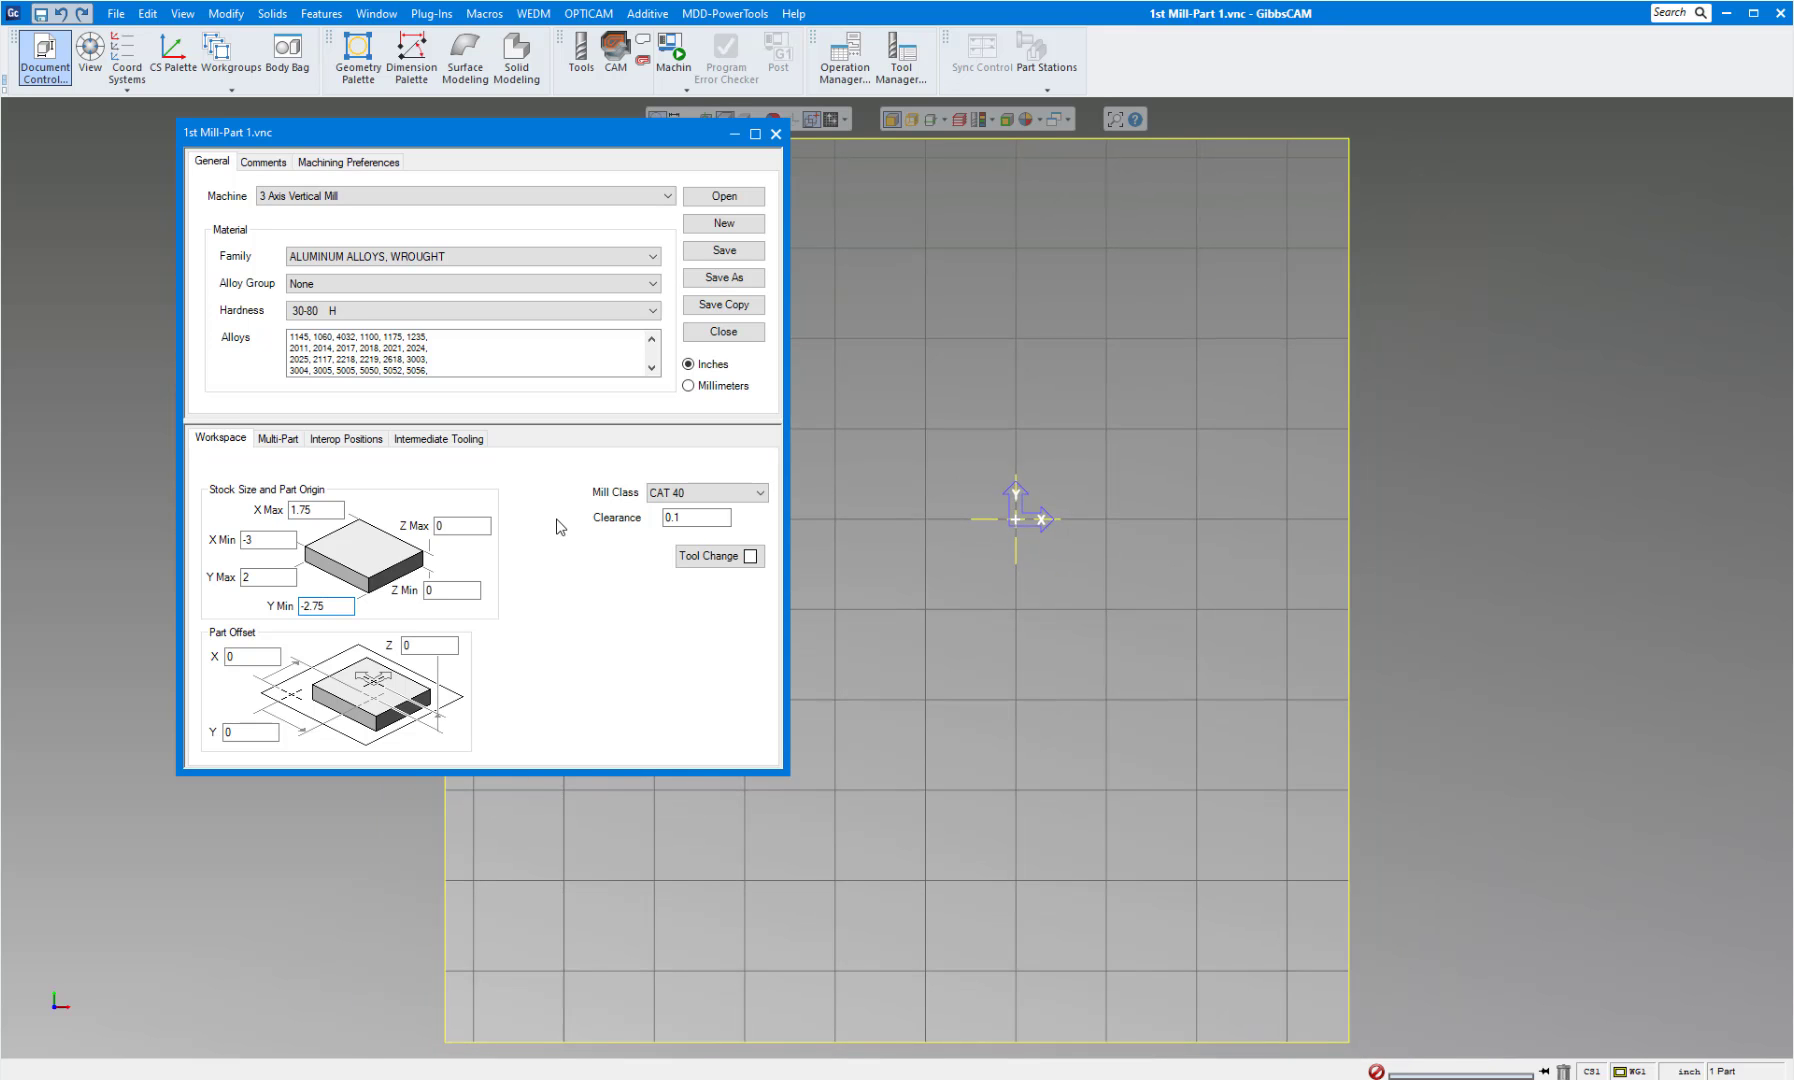
pyautogui.press('Tab')
pyautogui.write('0.02')
pyautogui.press('Tab')
pyautogui.write('-1.23')
pyautogui.press('Tab')
# Keep CAT 40 as the mill class and 0.1 as the clearance, and close the document control settings.
pyautogui.click(725, 493)
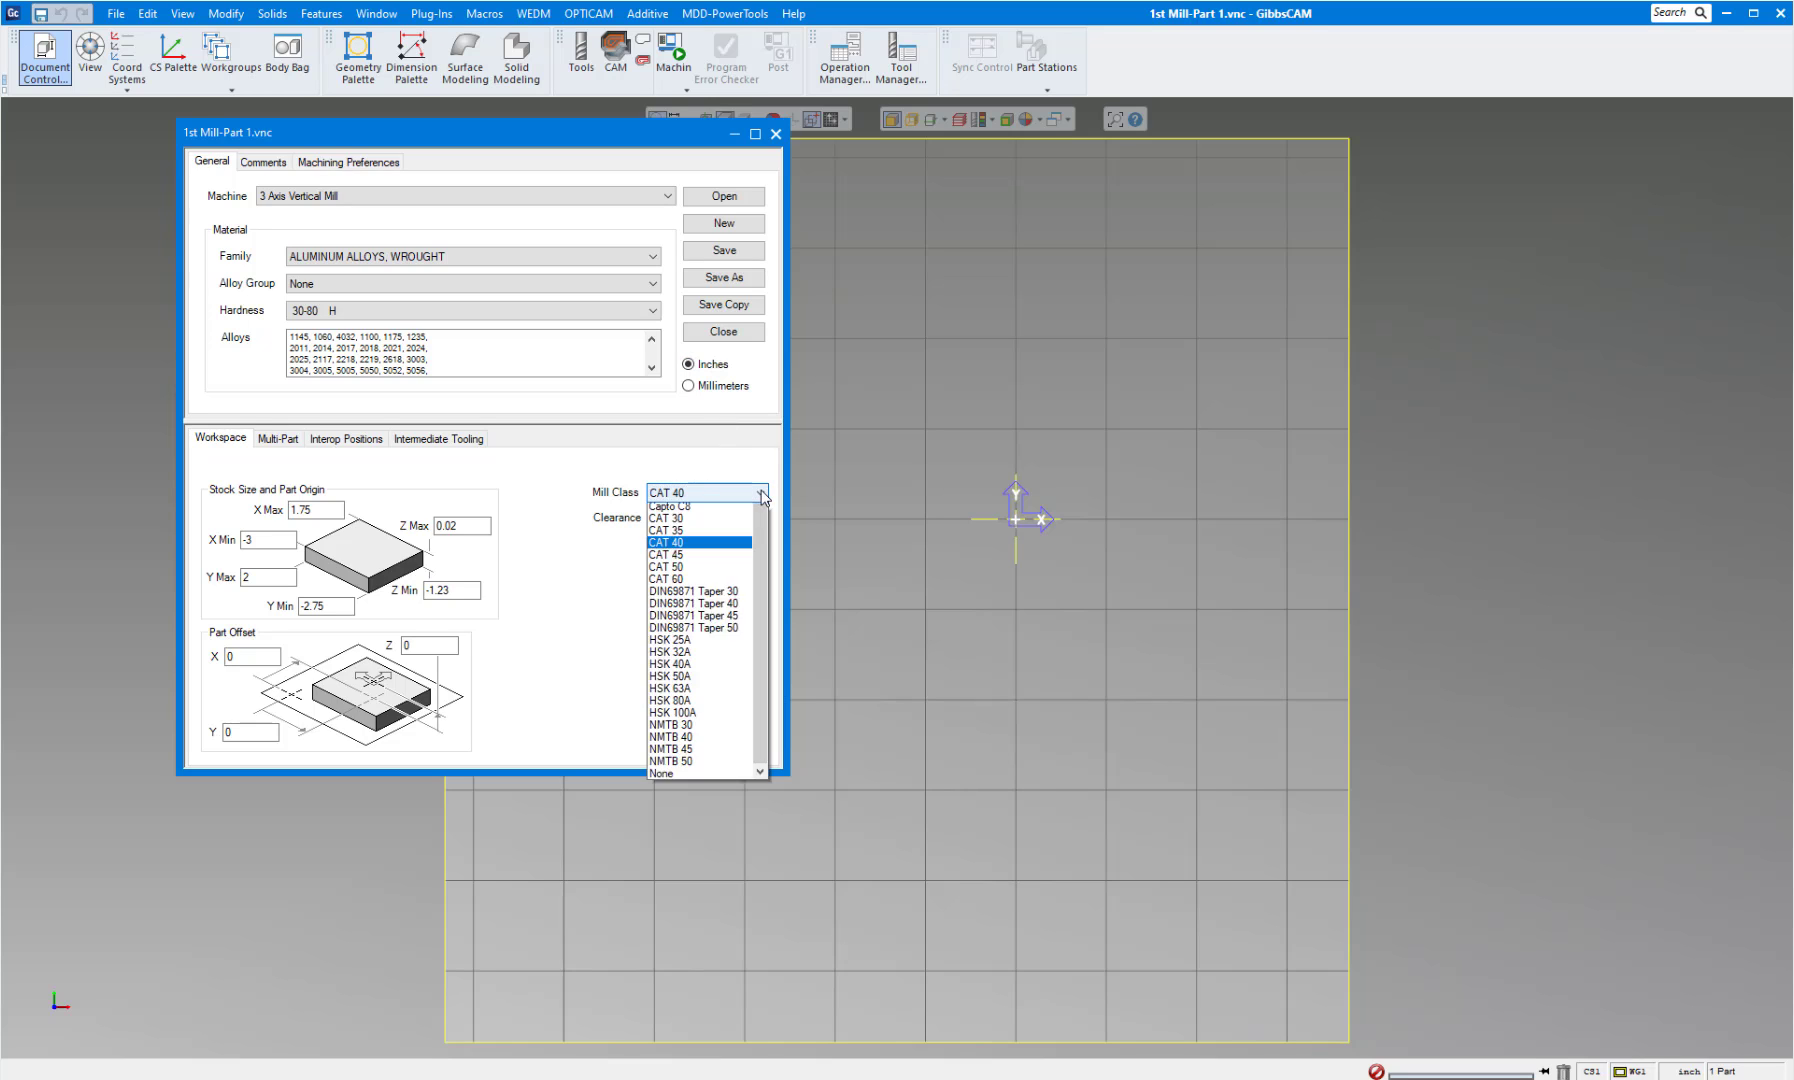
pyautogui.click(580, 466)
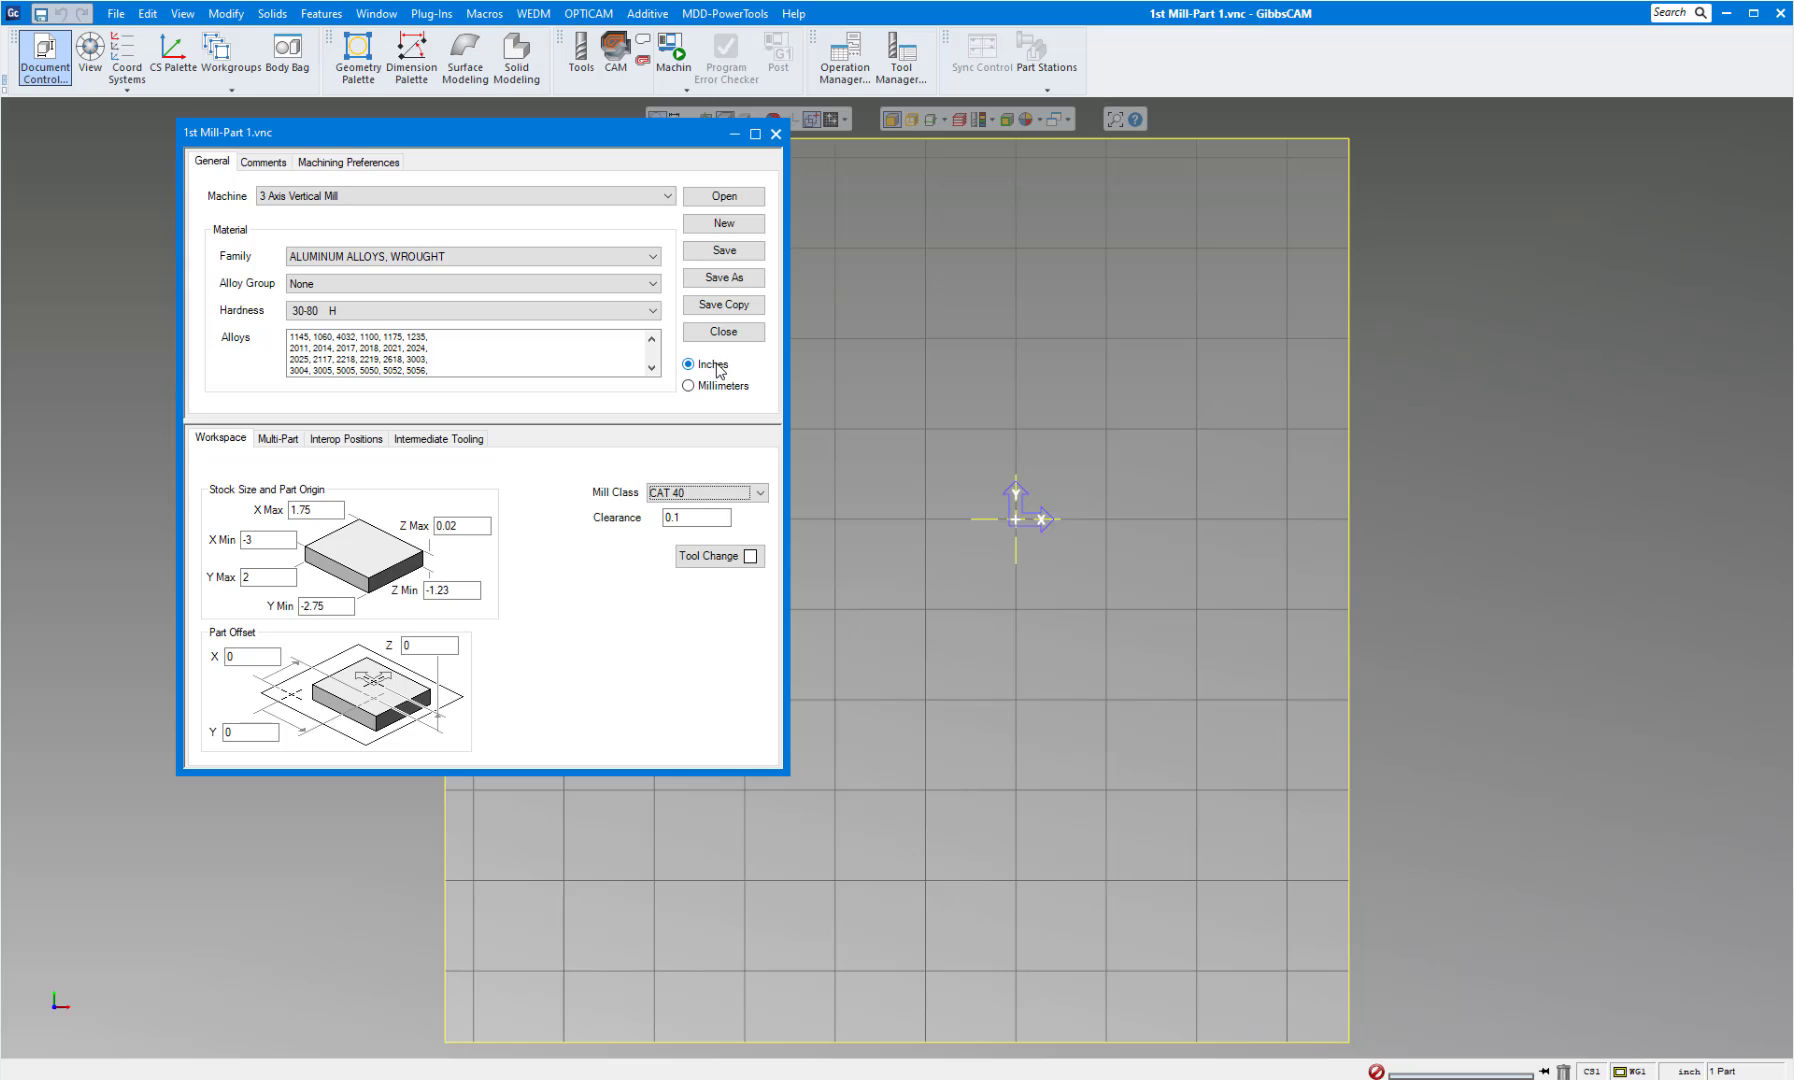
pyautogui.doubleClick(660, 519)
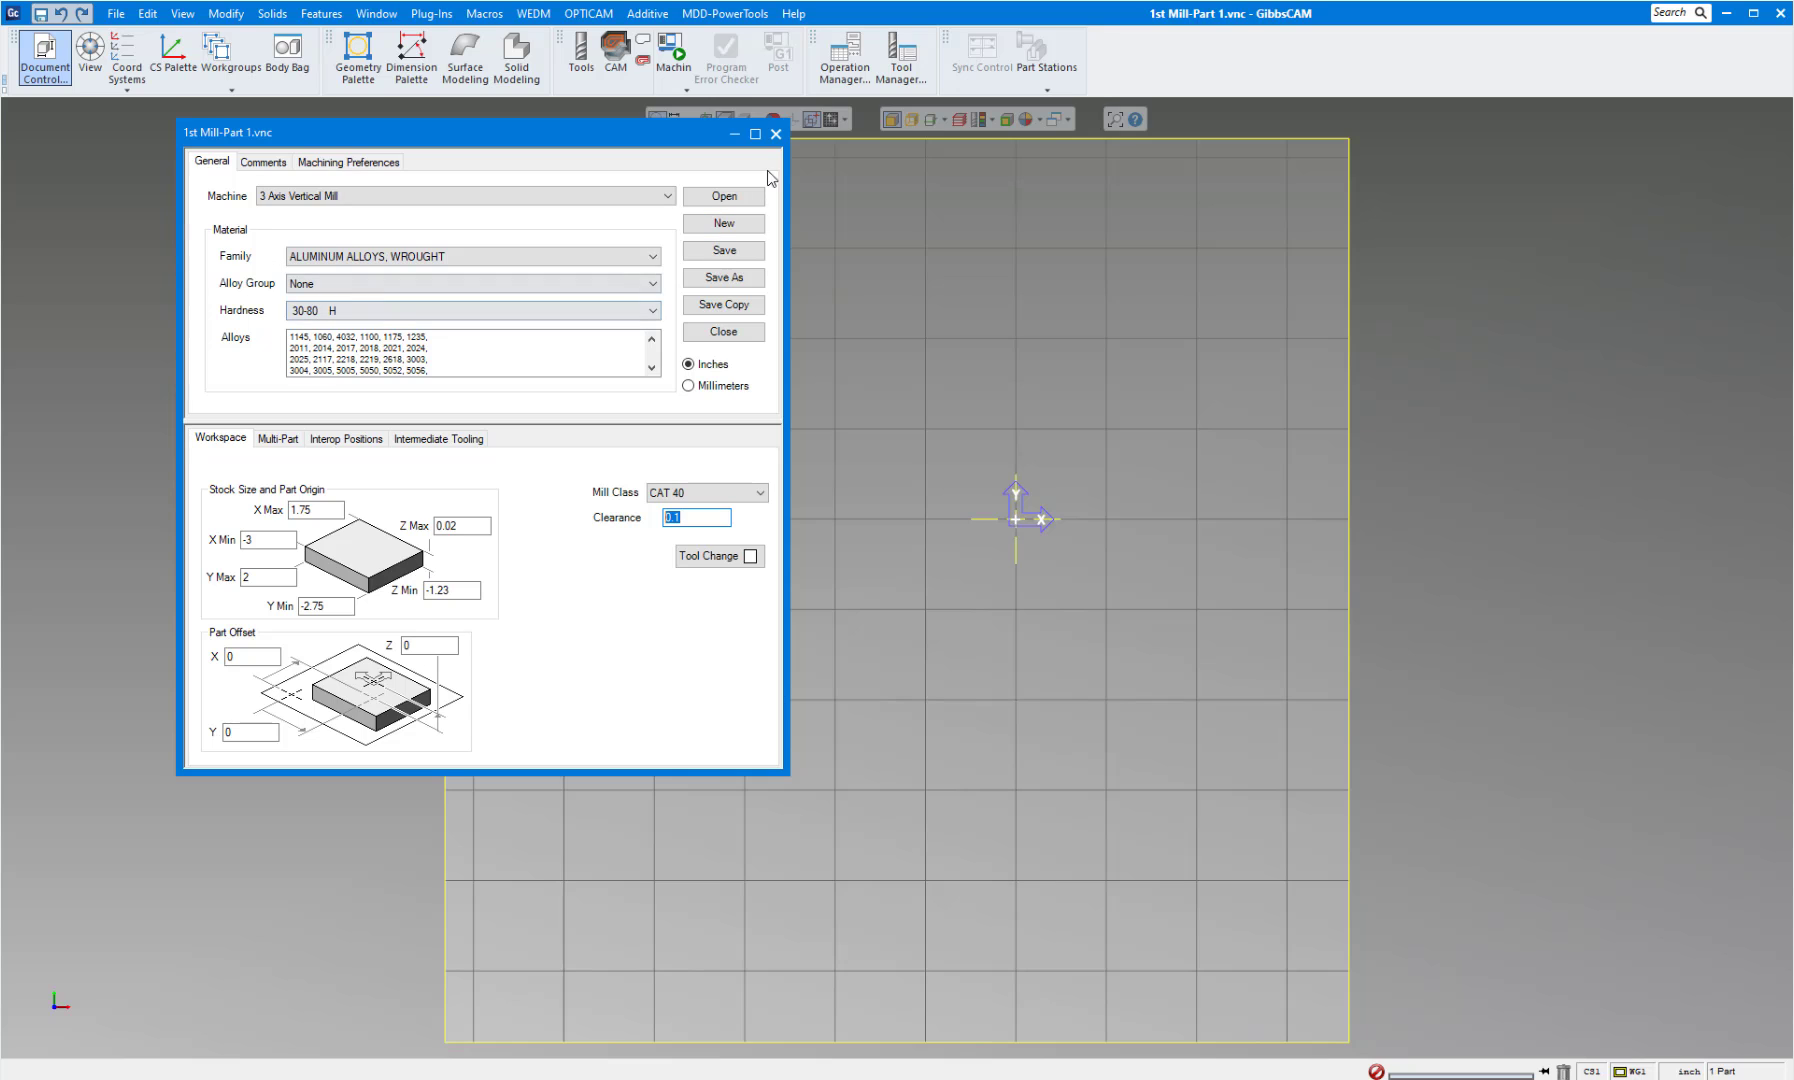
pyautogui.click(777, 136)
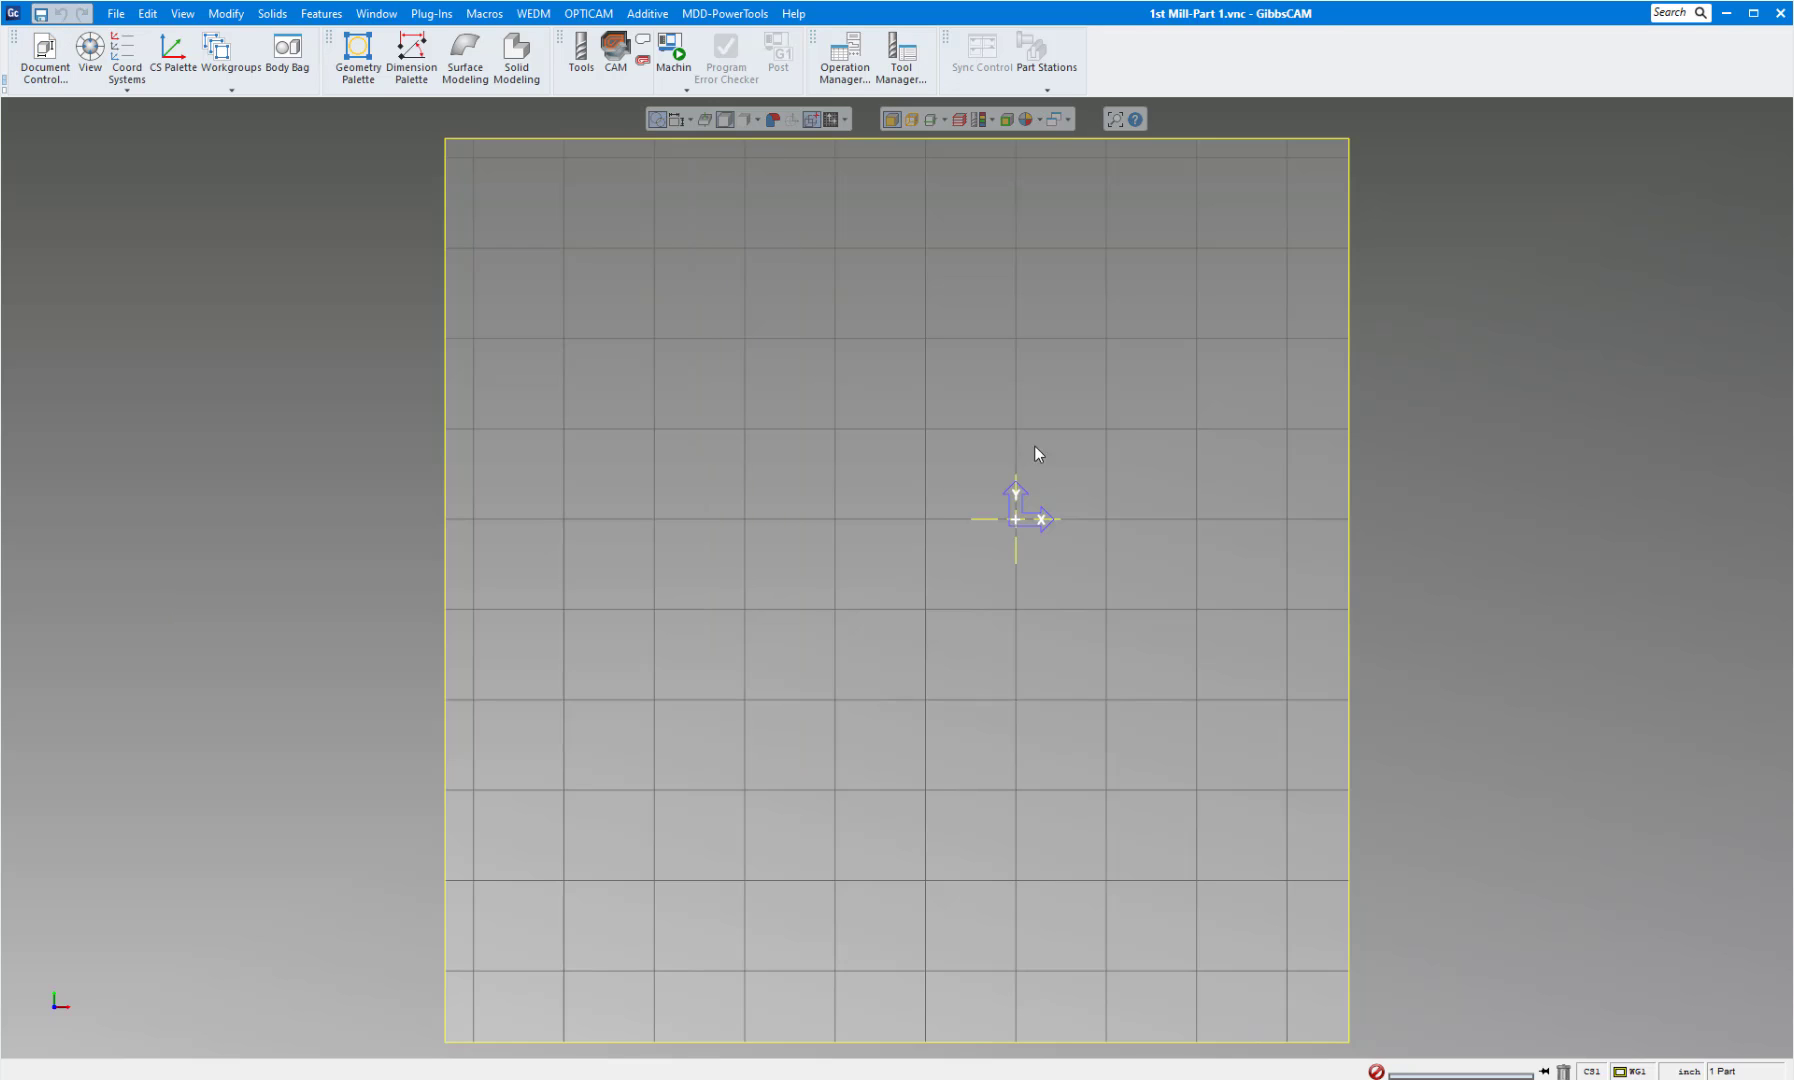
# Hide the coordinate system grid and axis marker over the stock outline.
pyautogui.scroll(-2, 1390, 636)
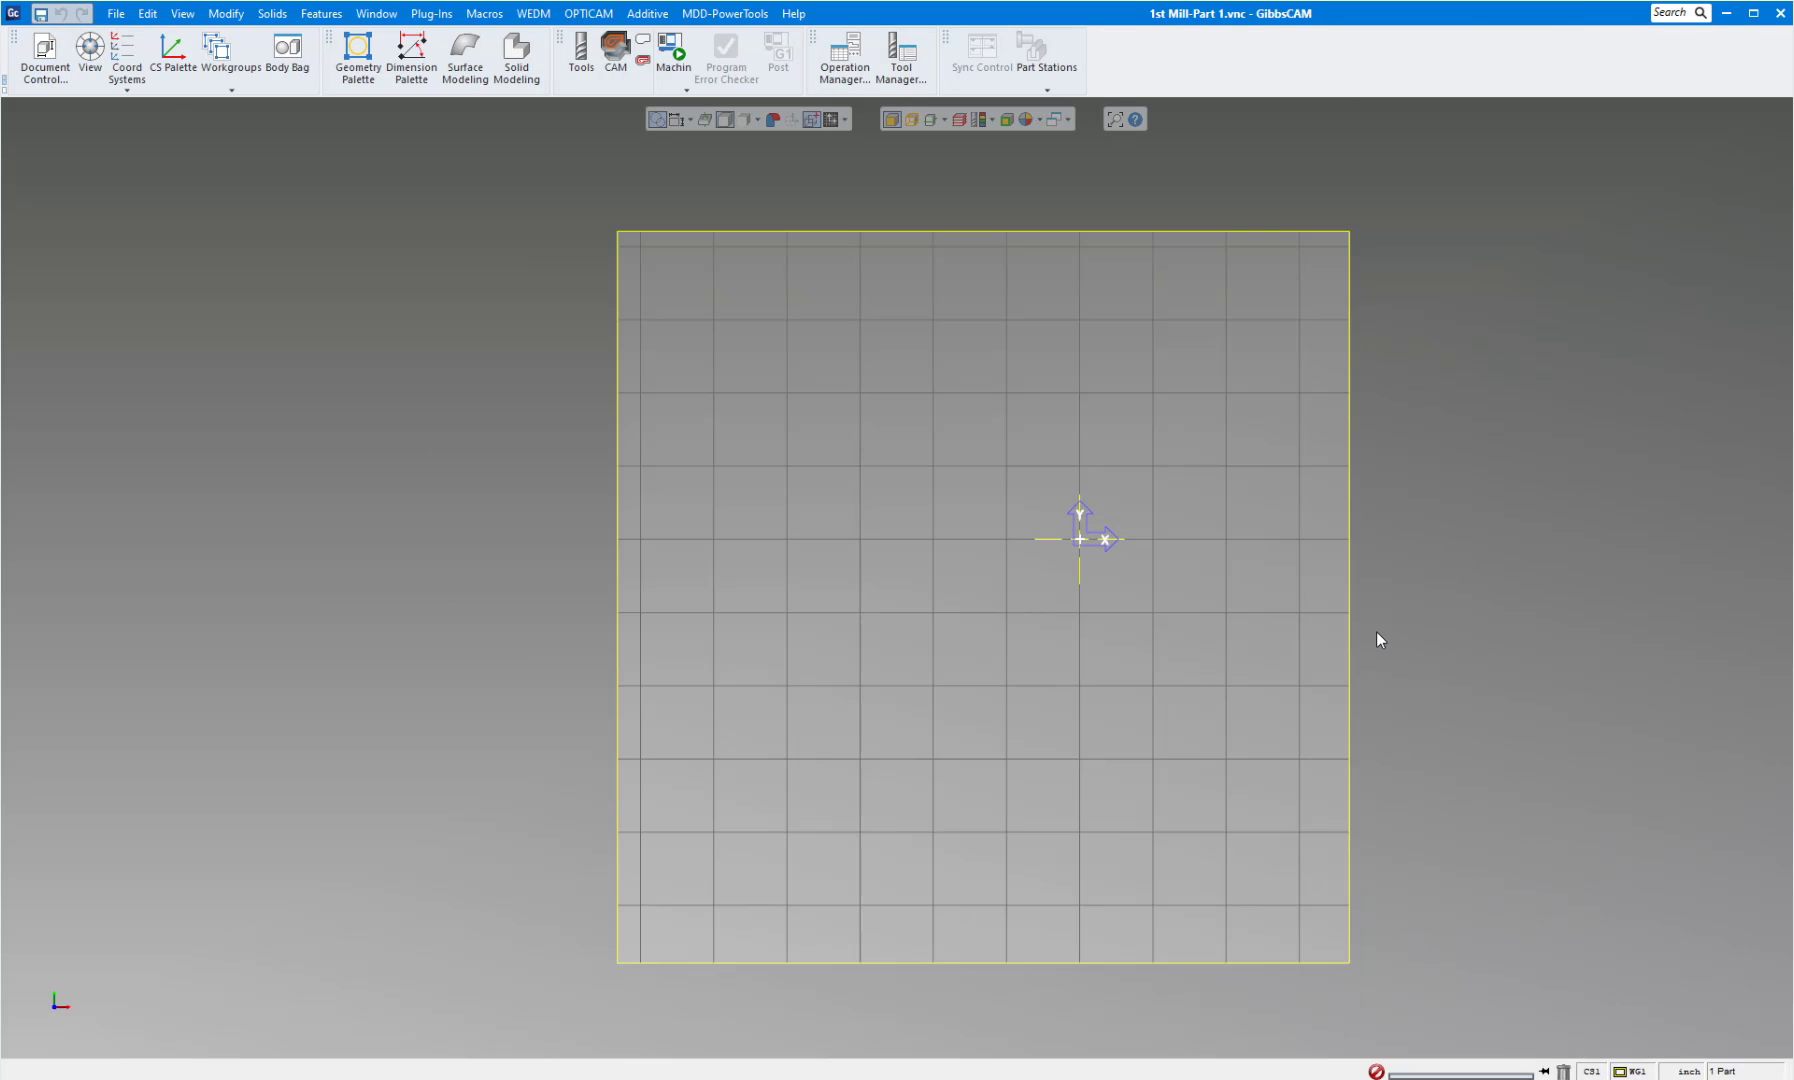
pyautogui.moveTo(1490, 630); pyautogui.dragTo(1226, 616, button='middle')
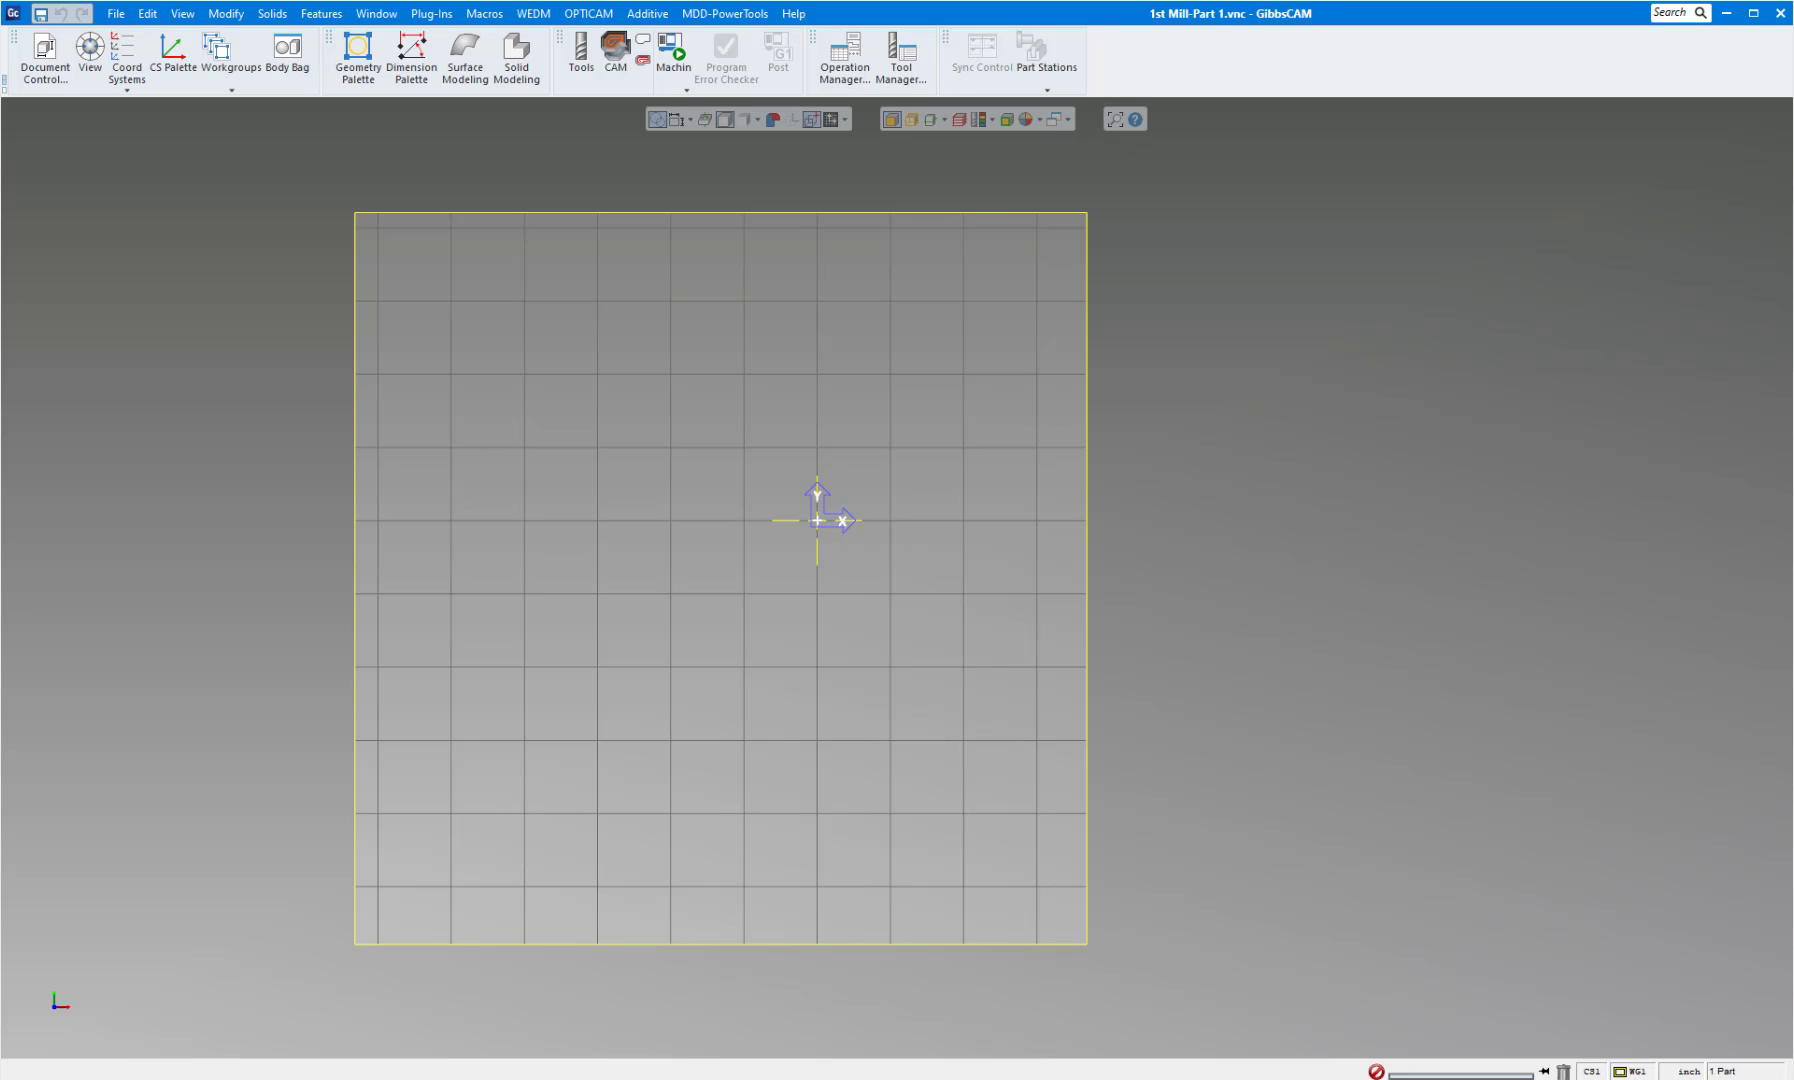
pyautogui.click(827, 124)
pyautogui.click(830, 125)
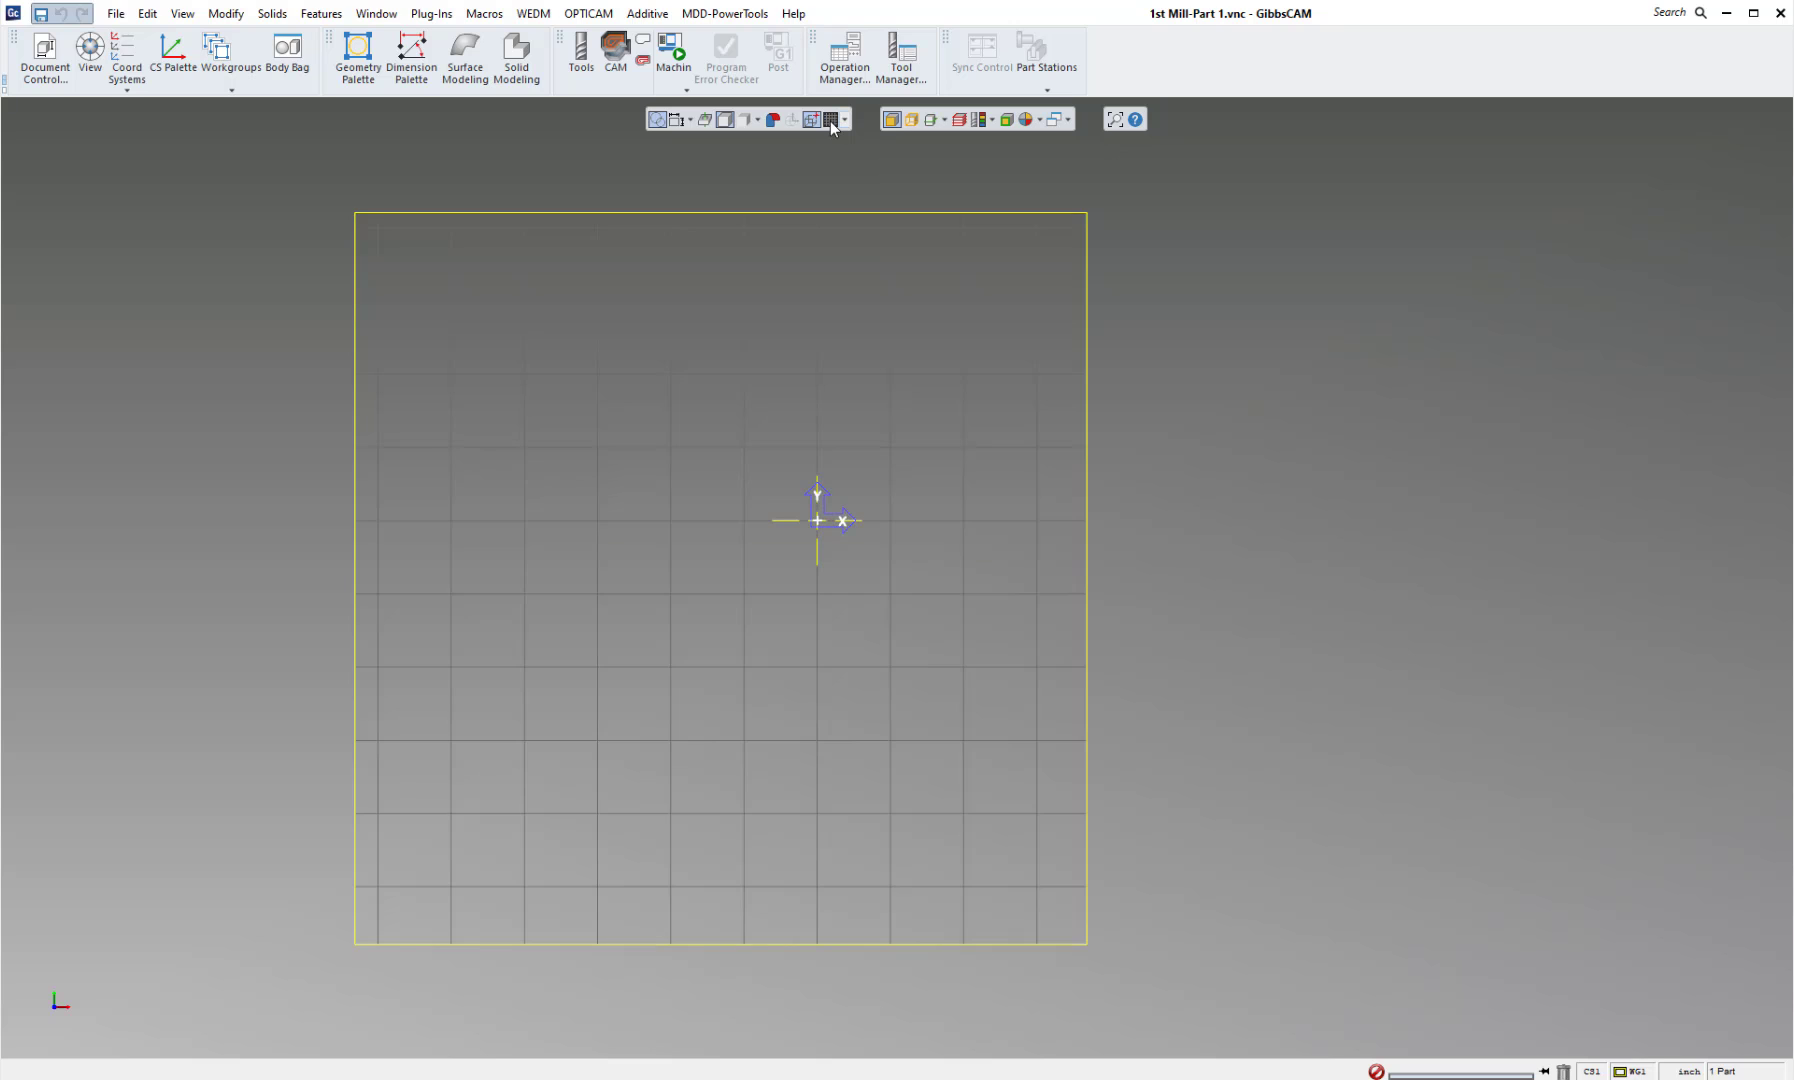
pyautogui.click(830, 123)
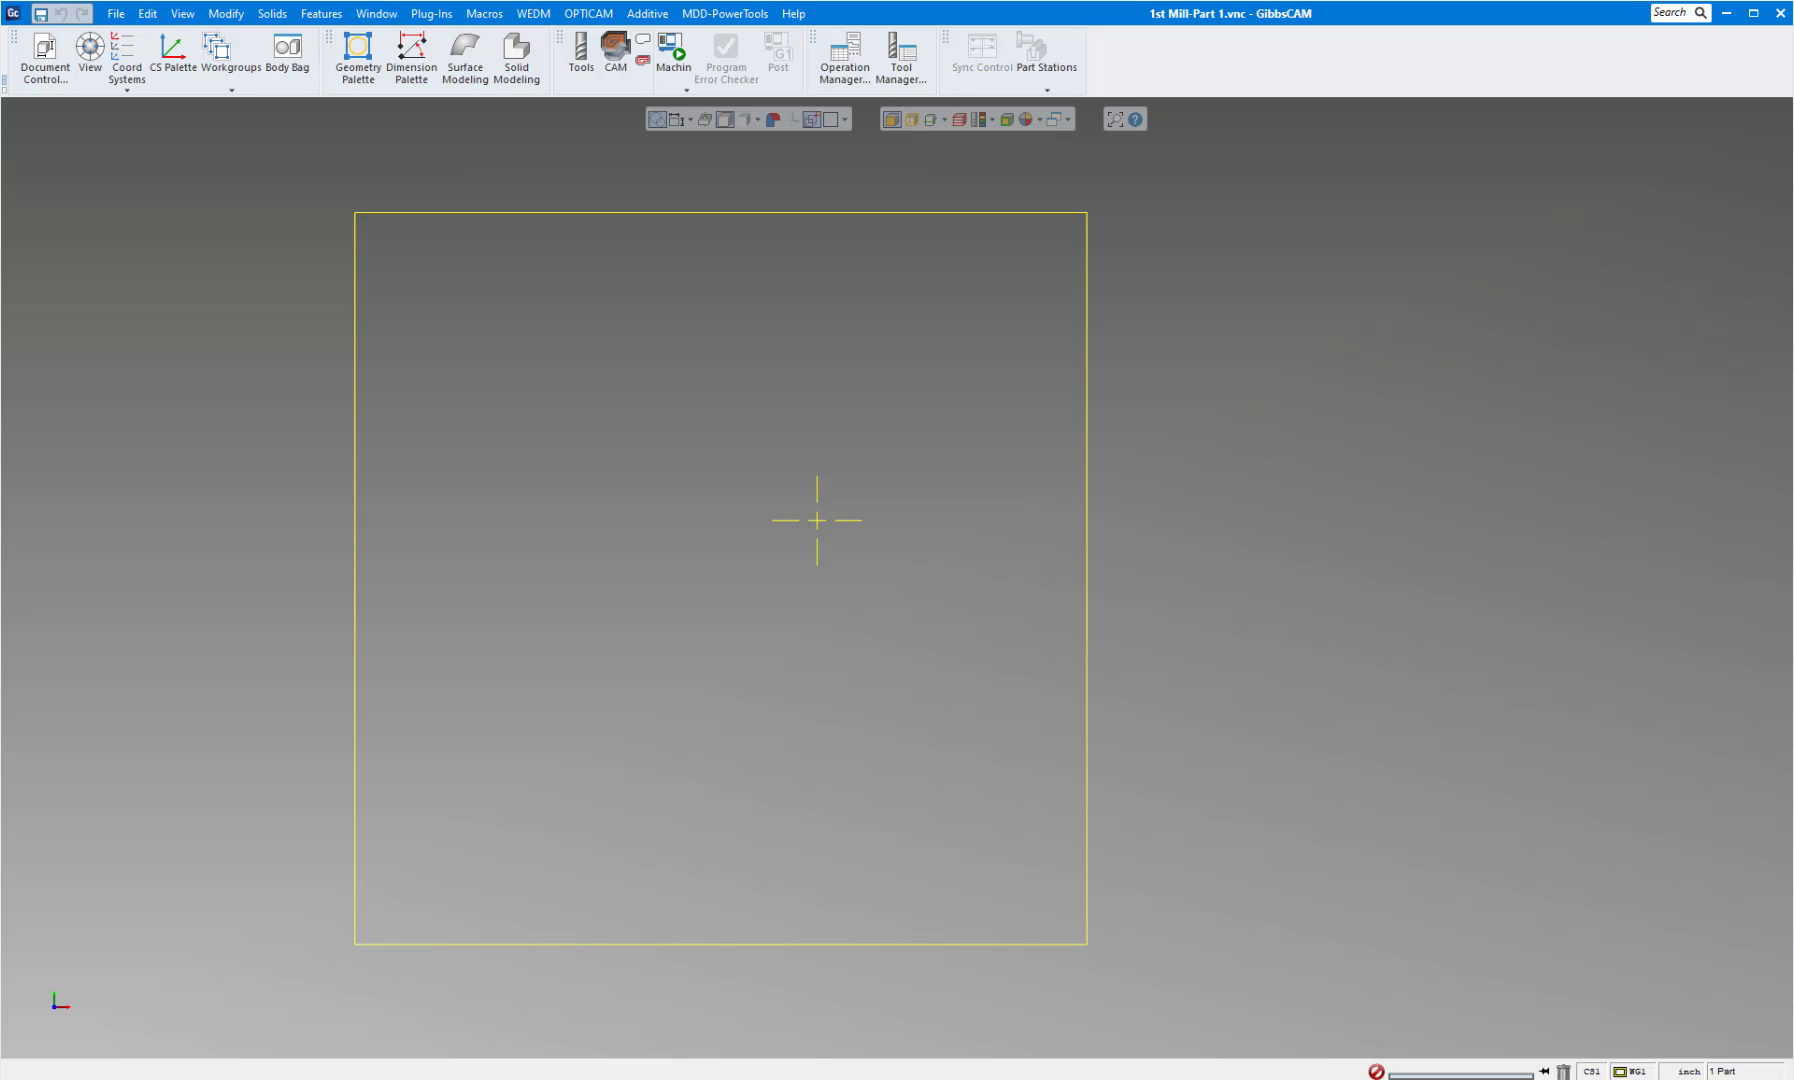
# Create a point at the part origin with X 0 and Y 0.
pyautogui.click(358, 55)
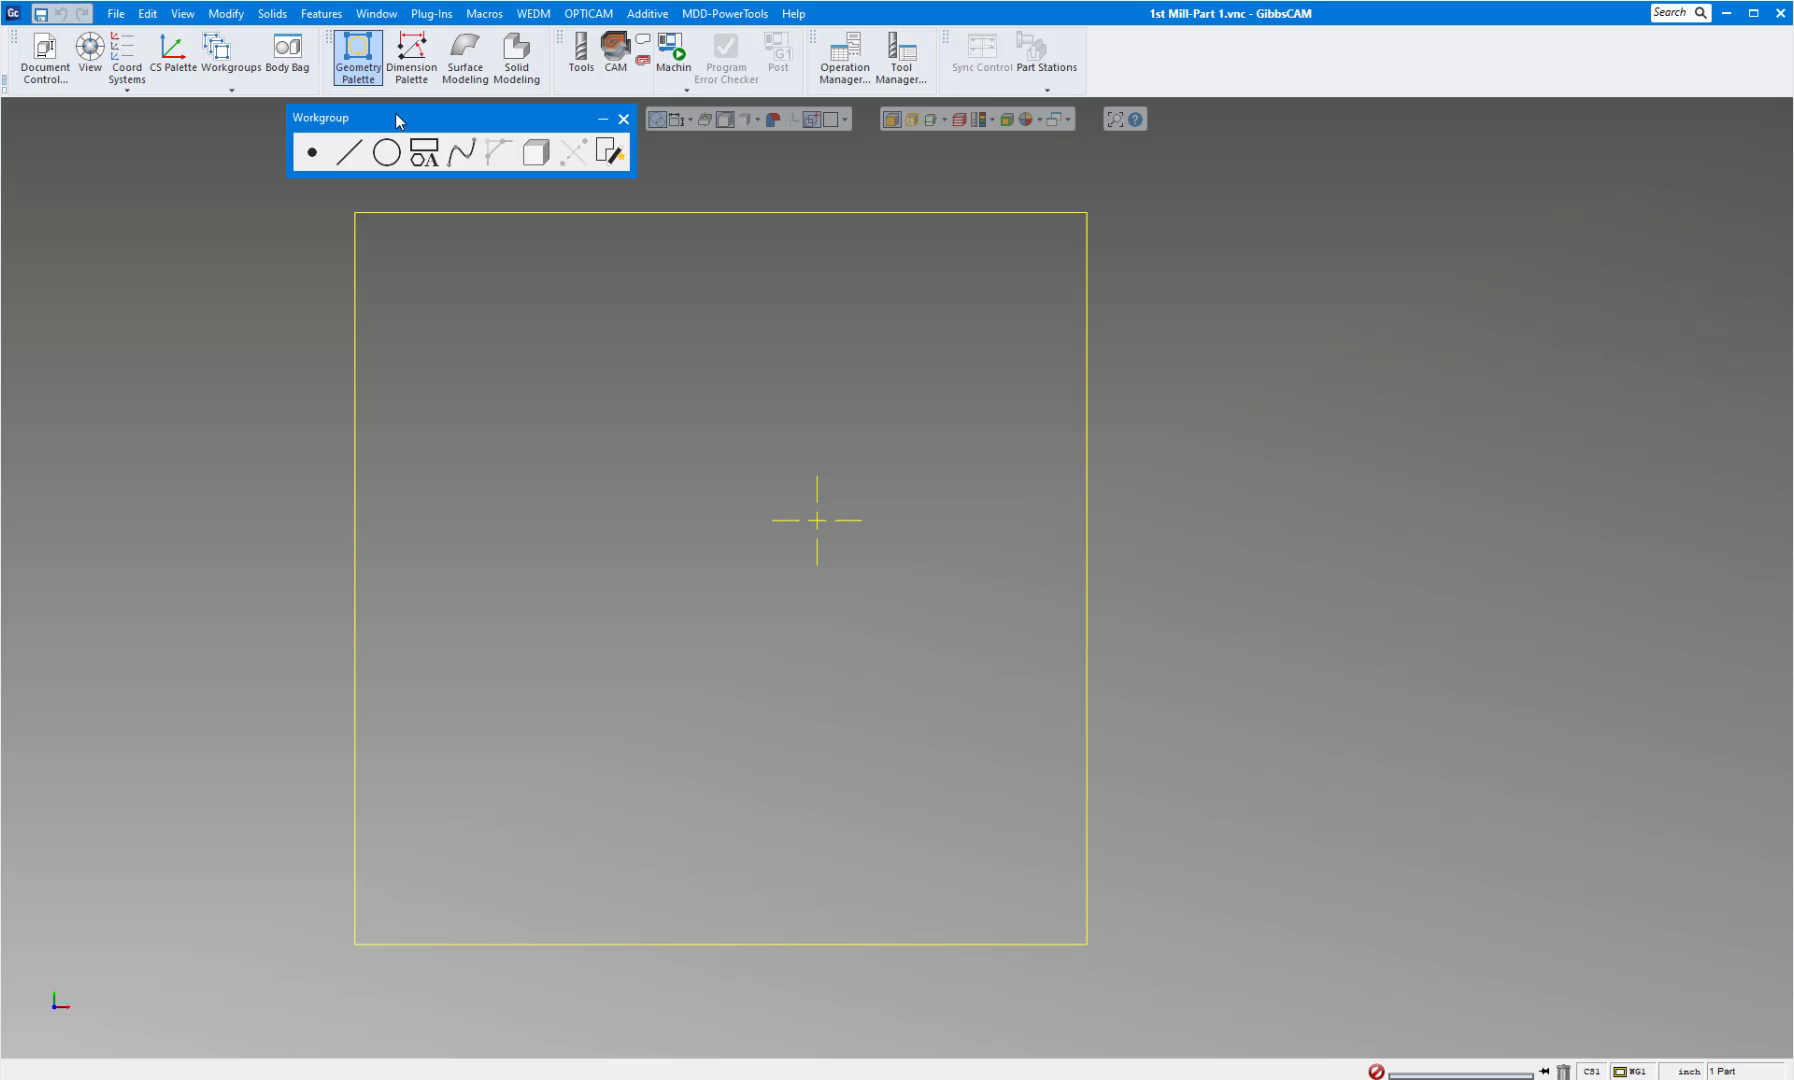
pyautogui.click(314, 155)
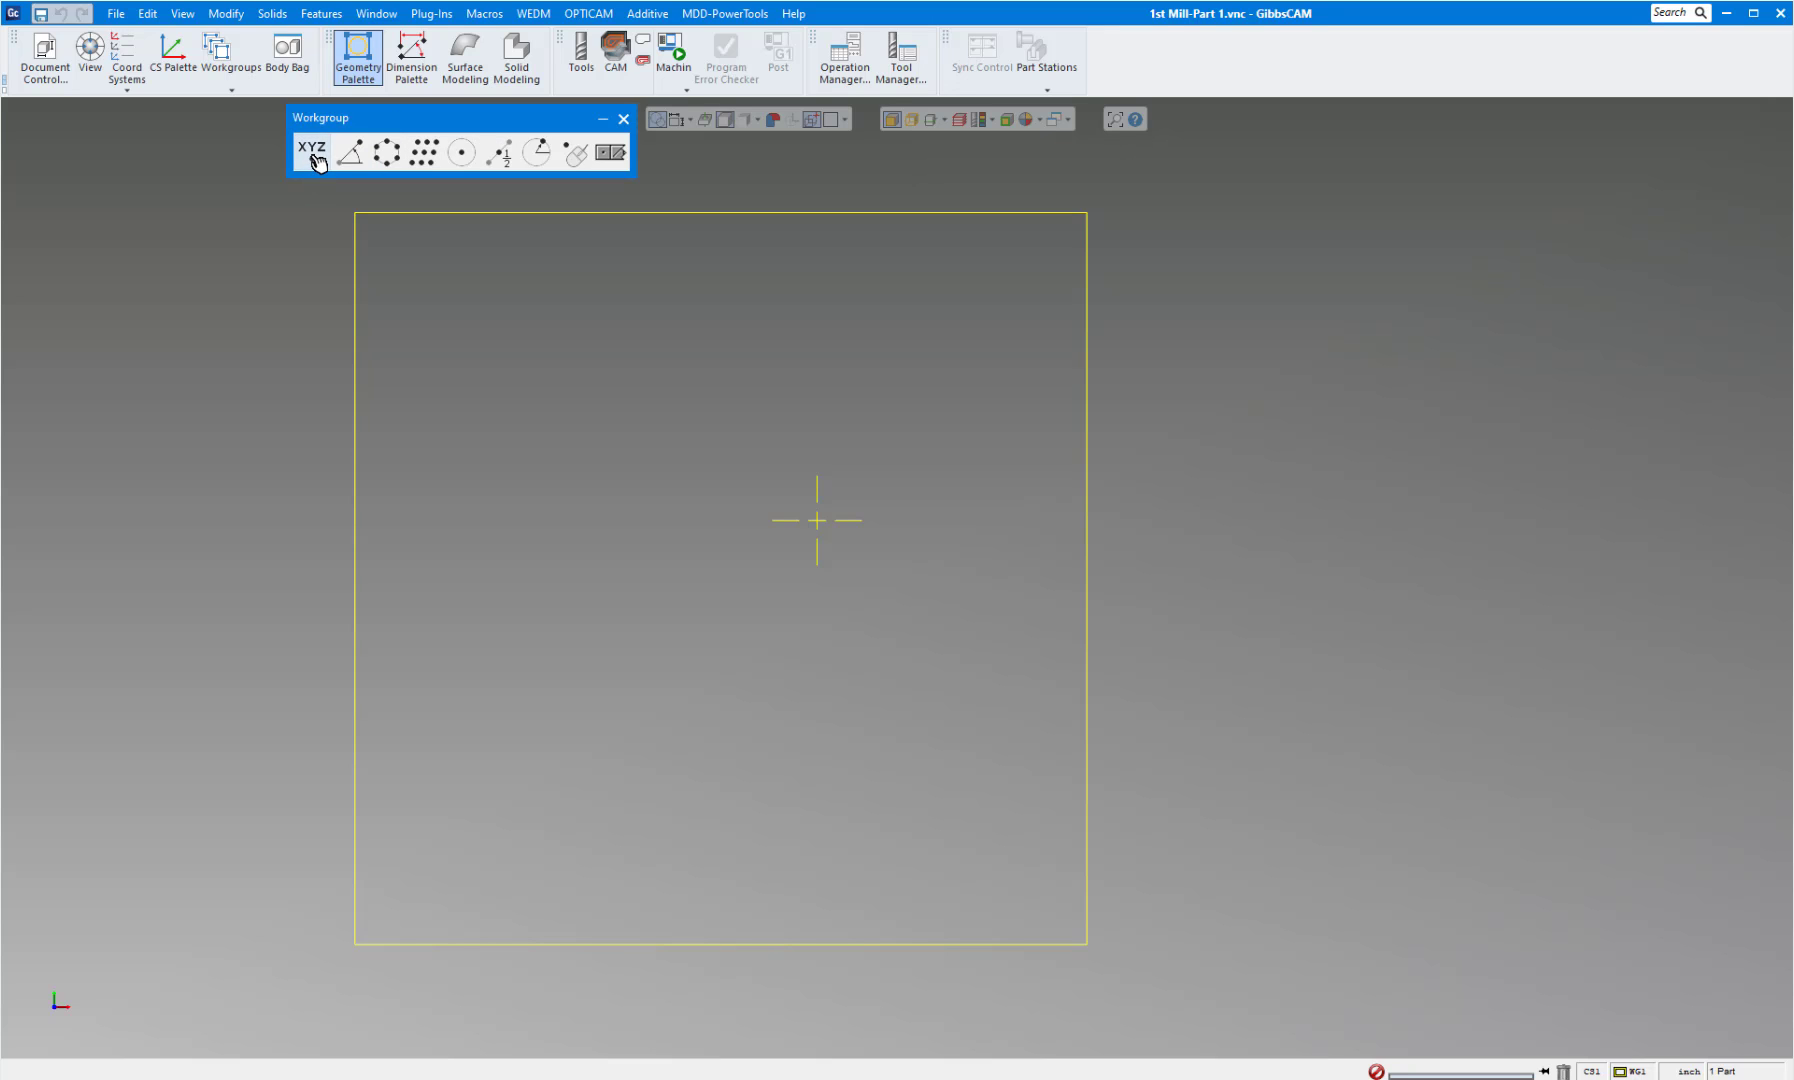
pyautogui.click(312, 152)
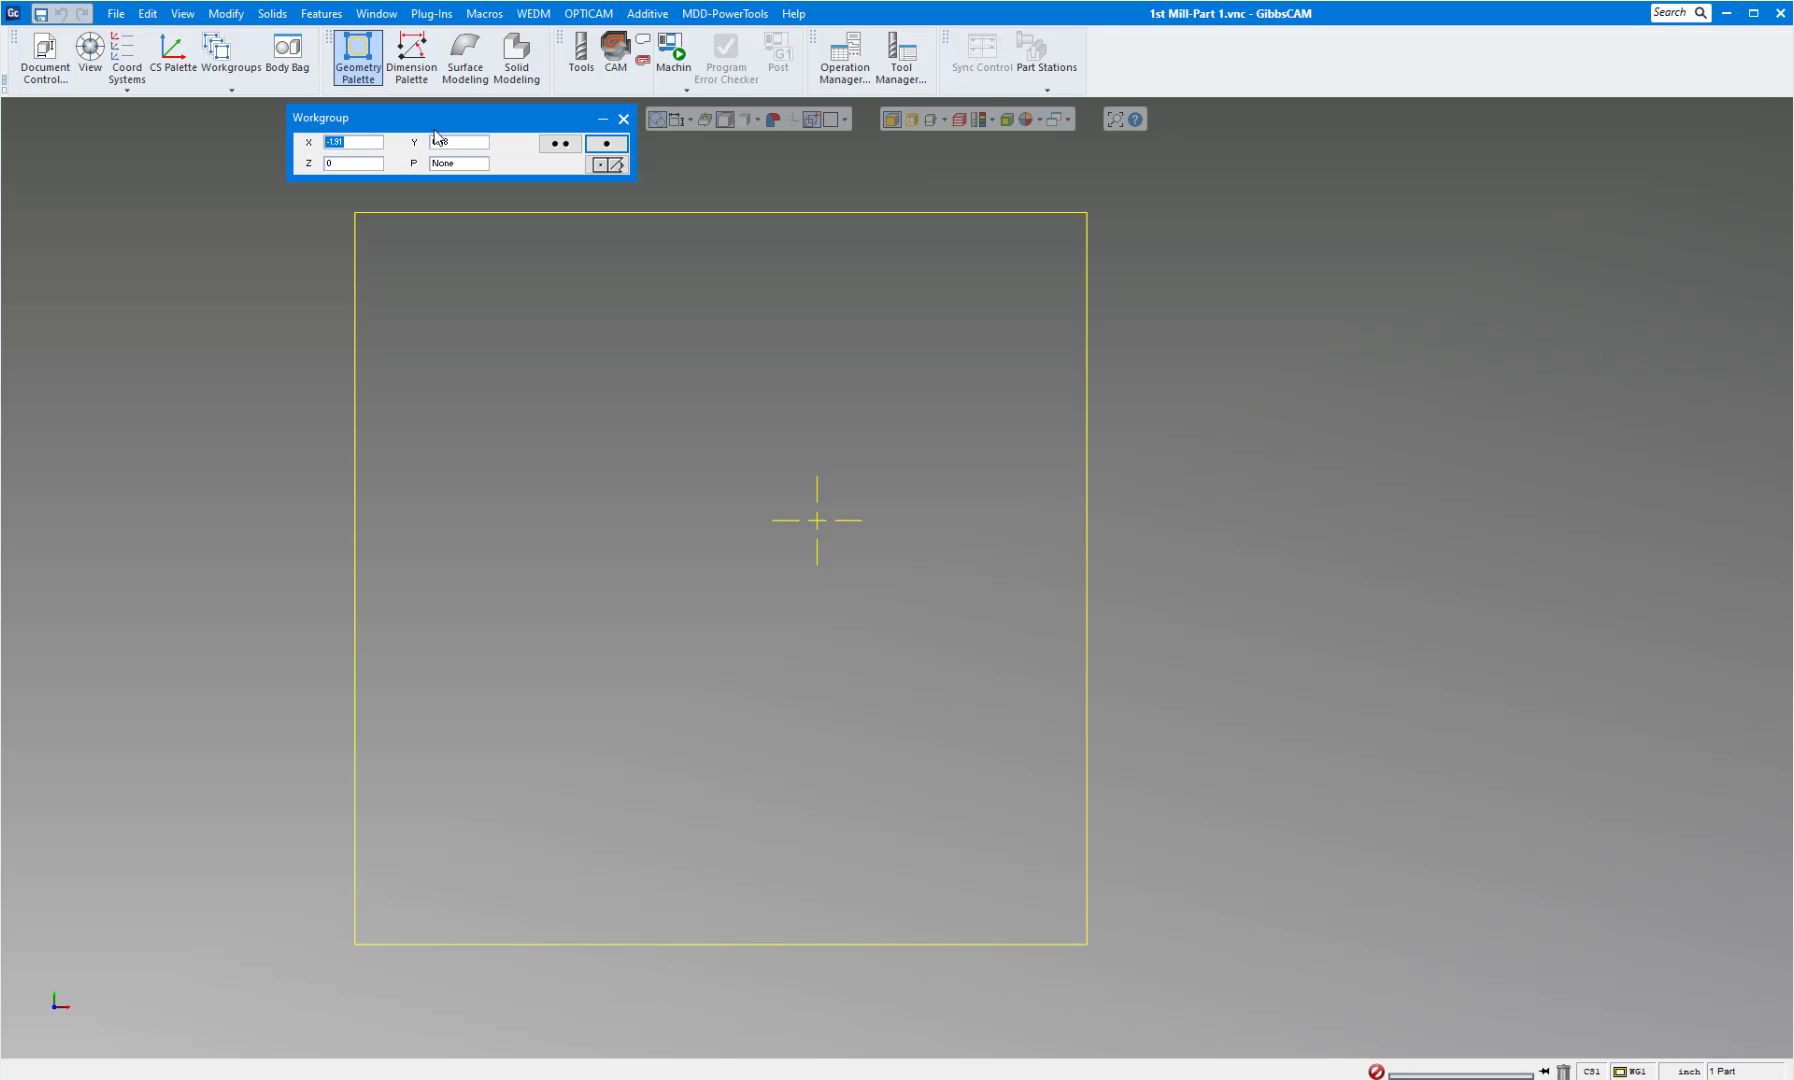
pyautogui.write('0')
pyautogui.press('Tab')
pyautogui.write('0')
pyautogui.click(568, 145)
# Create three points on X 0 at Y 1.625, Y -1.41 and Y -2.34.
pyautogui.press('Tab')
pyautogui.write('1.625')
pyautogui.press('Return')
pyautogui.press('Tab')
pyautogui.write('-')
pyautogui.press('Return')
pyautogui.press('Tab')
pyautogui.write('-2.34')
pyautogui.press('Return')
# Create points at X -1.91, Y 0.88 and at X -2.2, Y -1.87, and finish point creation.
pyautogui.write('-1.91')
pyautogui.press('Tab')
pyautogui.write('-')
pyautogui.write('.88')
pyautogui.press('Return')
pyautogui.write('-2.2')
pyautogui.press('Tab')
pyautogui.write('-1.87')
pyautogui.press('Return')
pyautogui.click(616, 164)
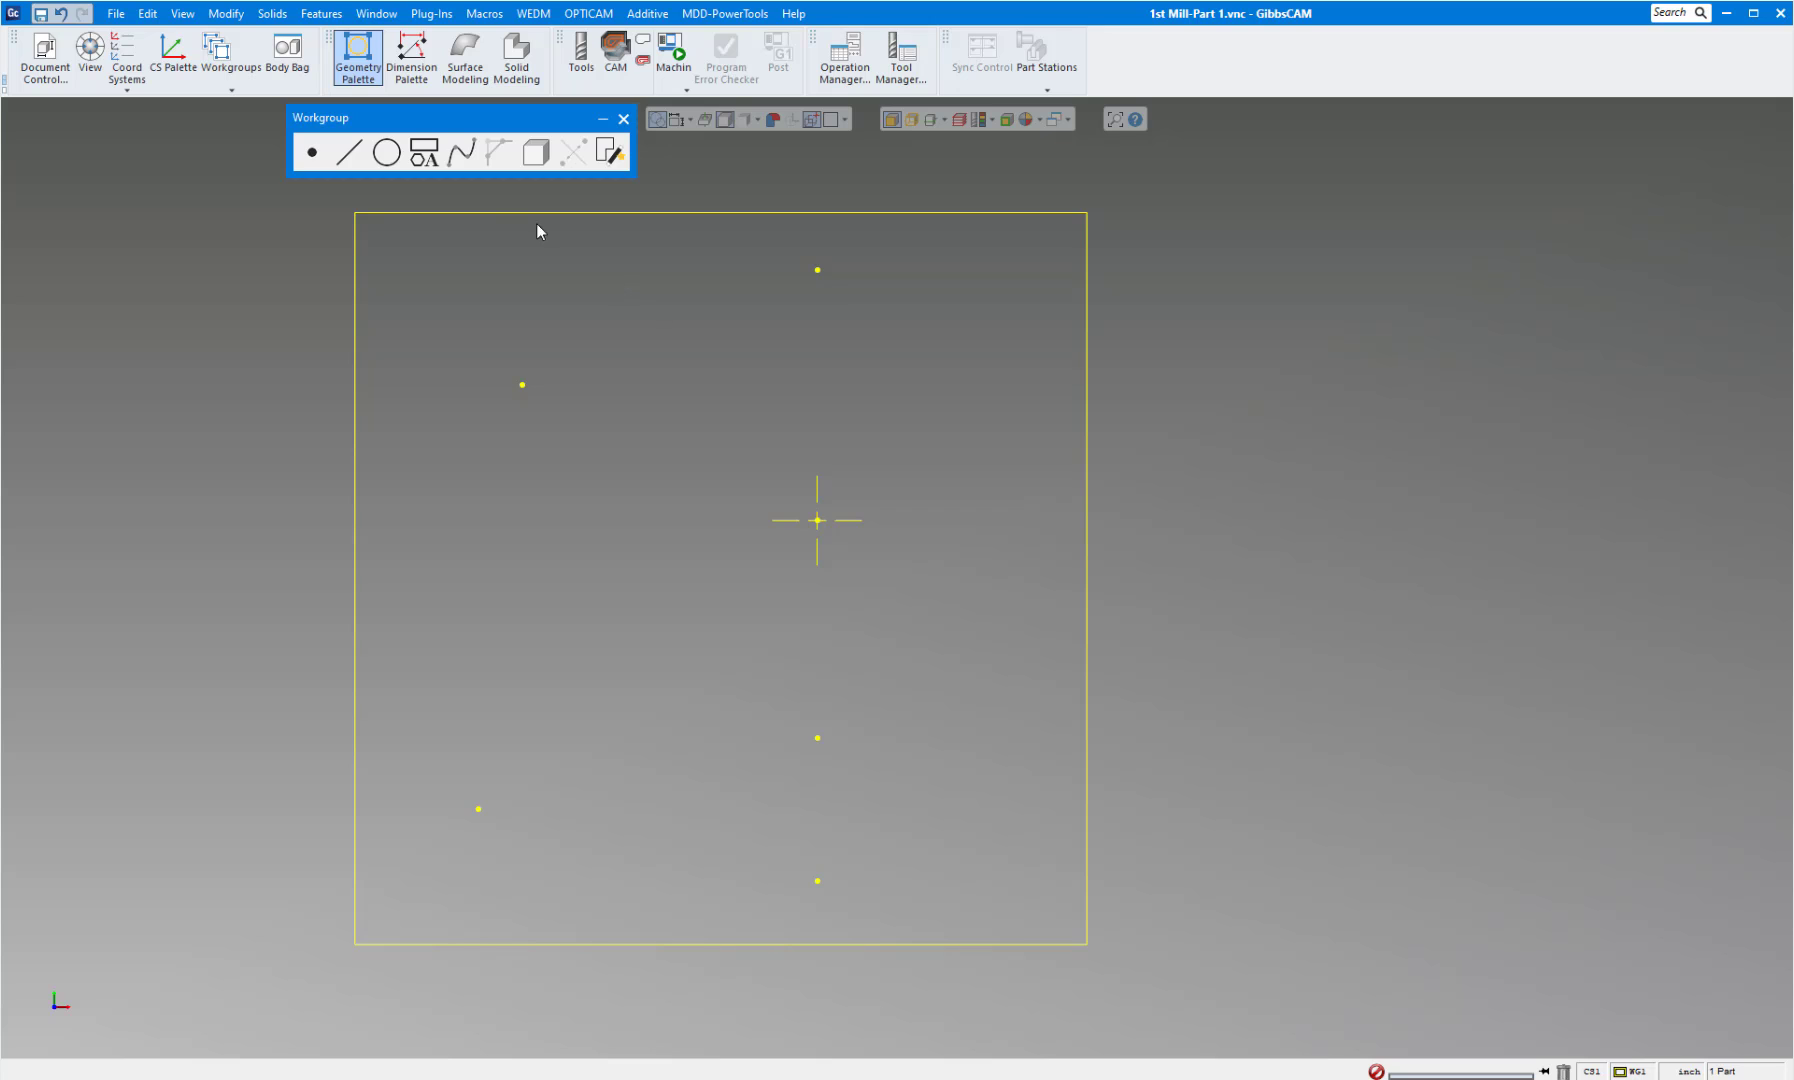
# Create two concentric circles centred on the origin point with radii 1.340 and 1.466.
pyautogui.click(389, 159)
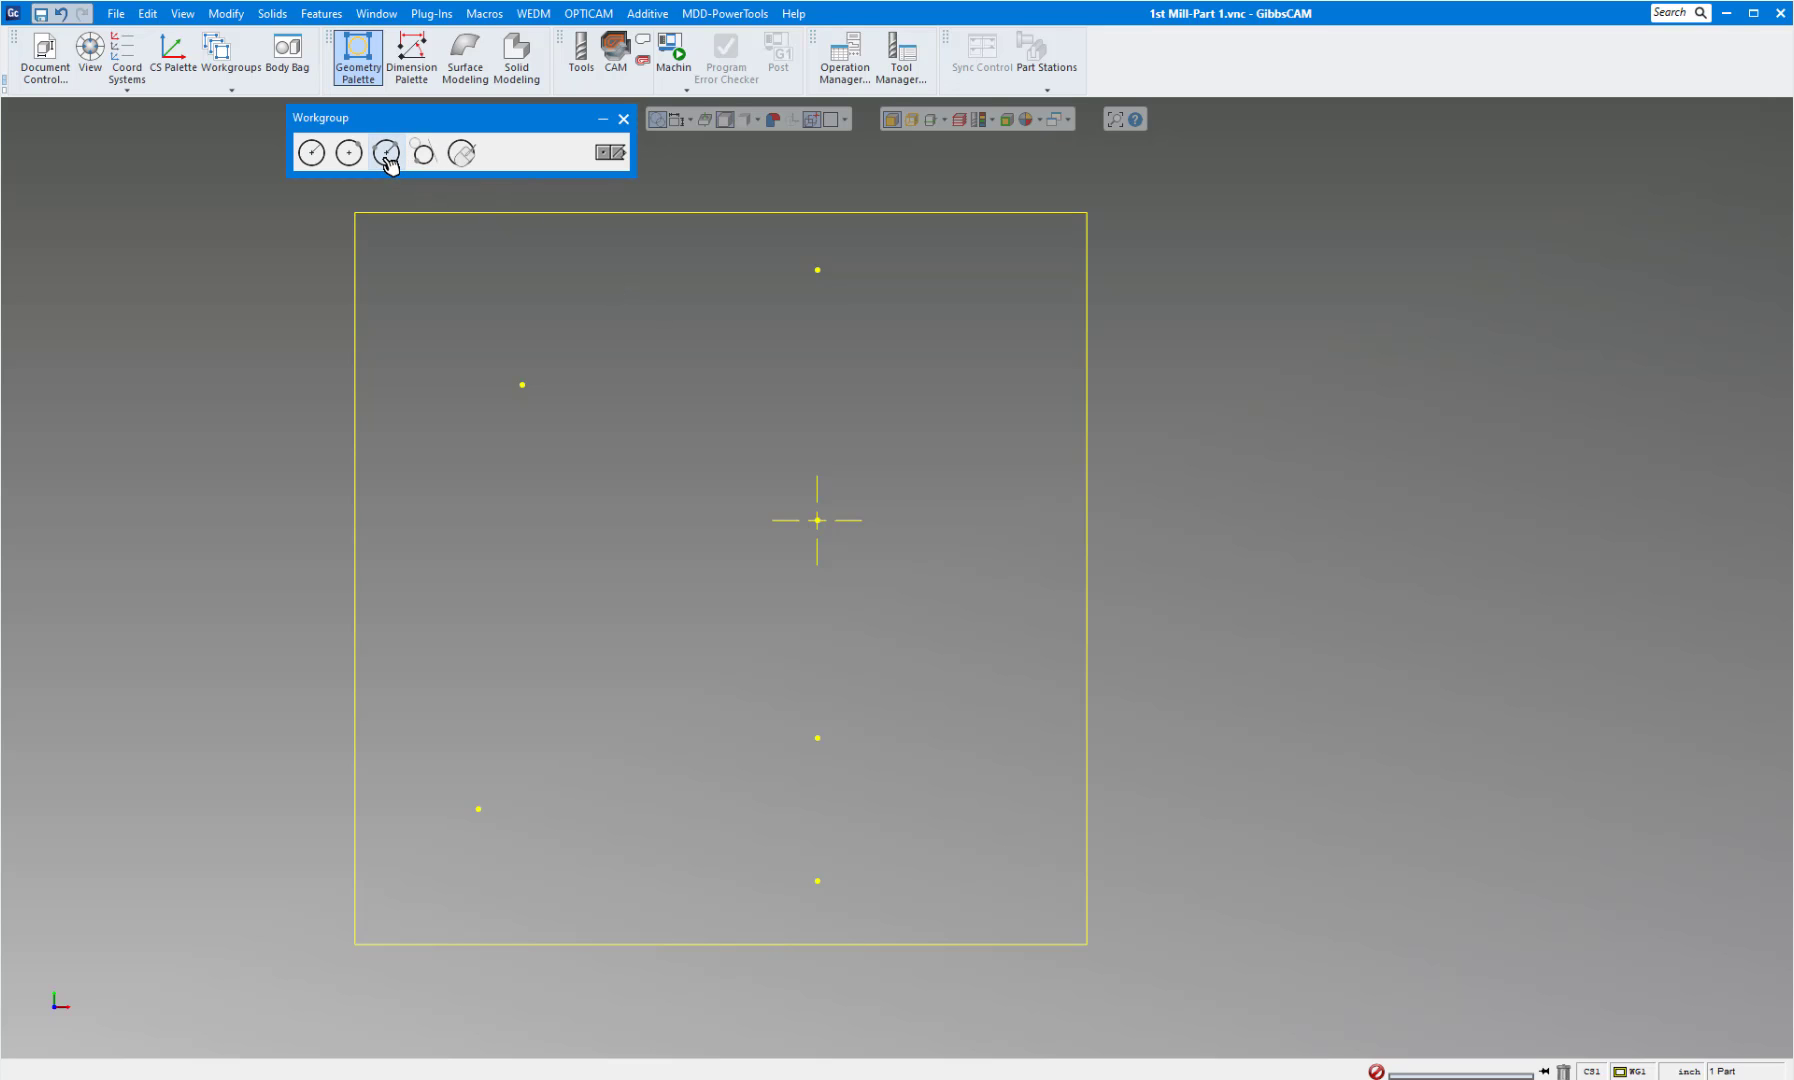
pyautogui.click(311, 156)
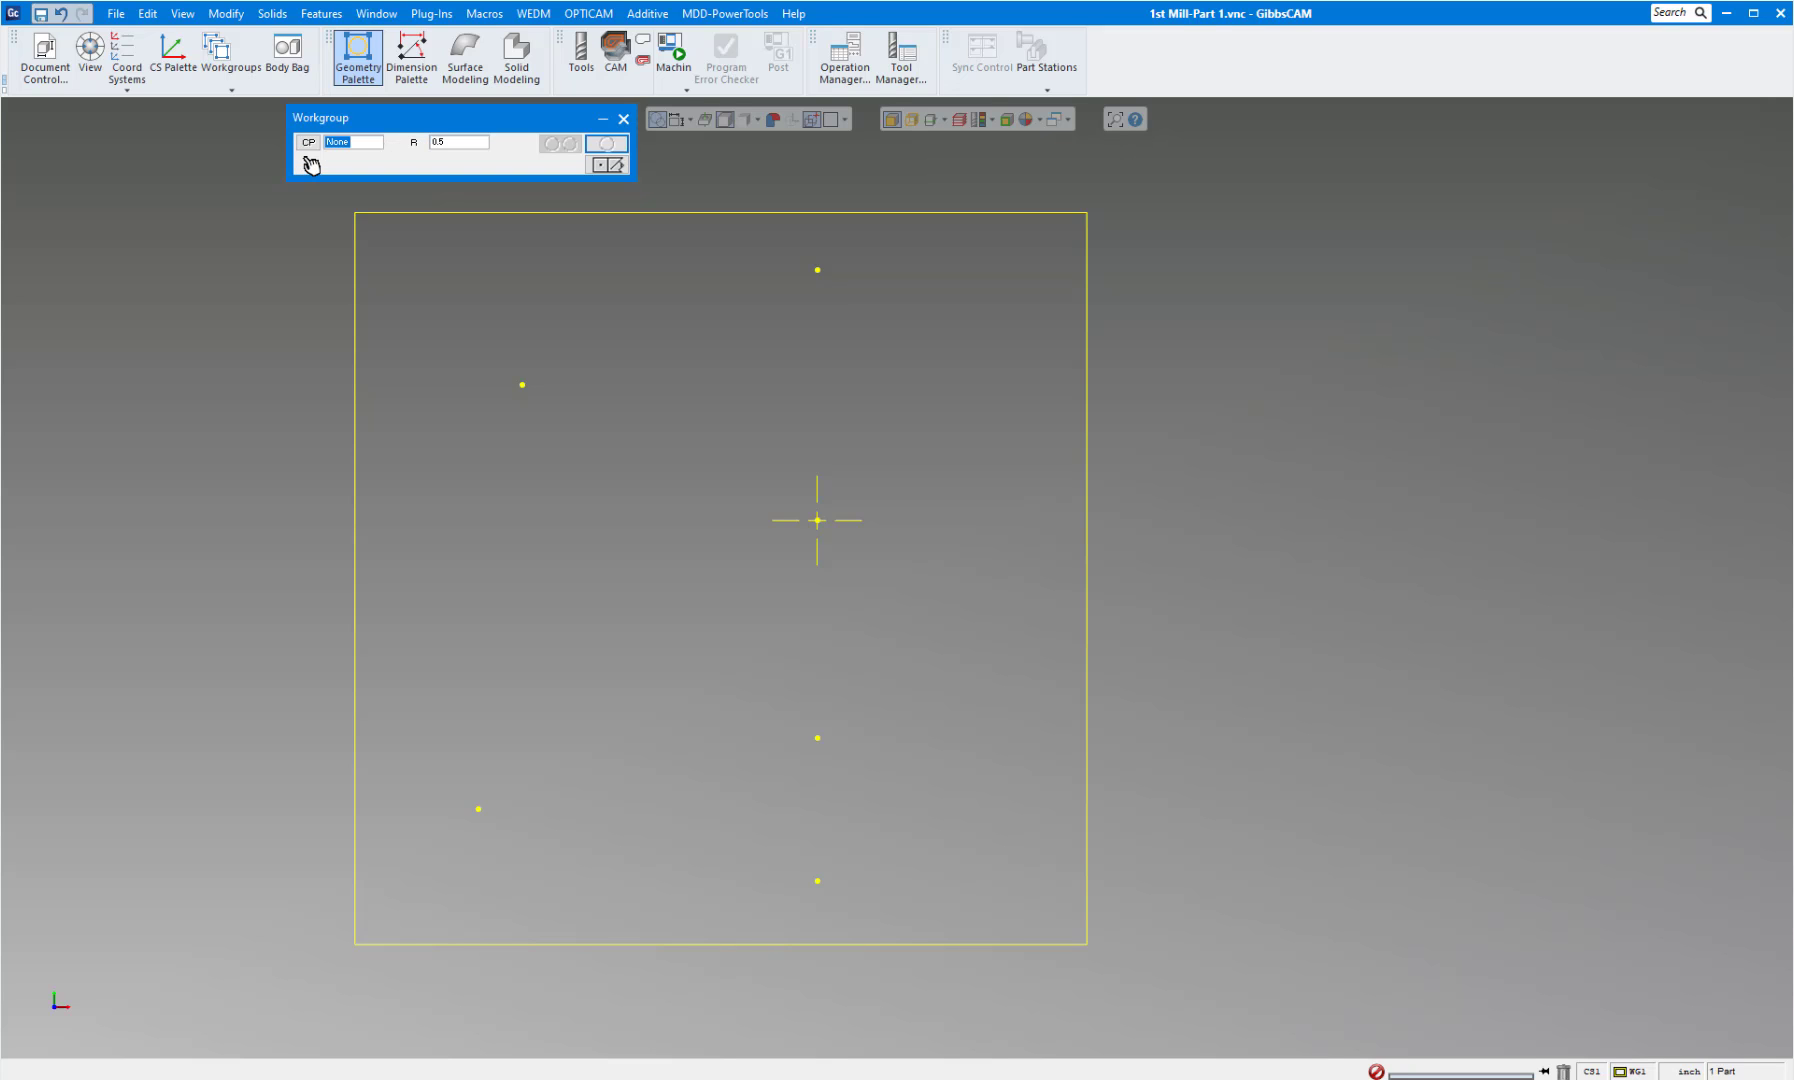
pyautogui.click(817, 521)
pyautogui.write('1.340')
pyautogui.click(562, 145)
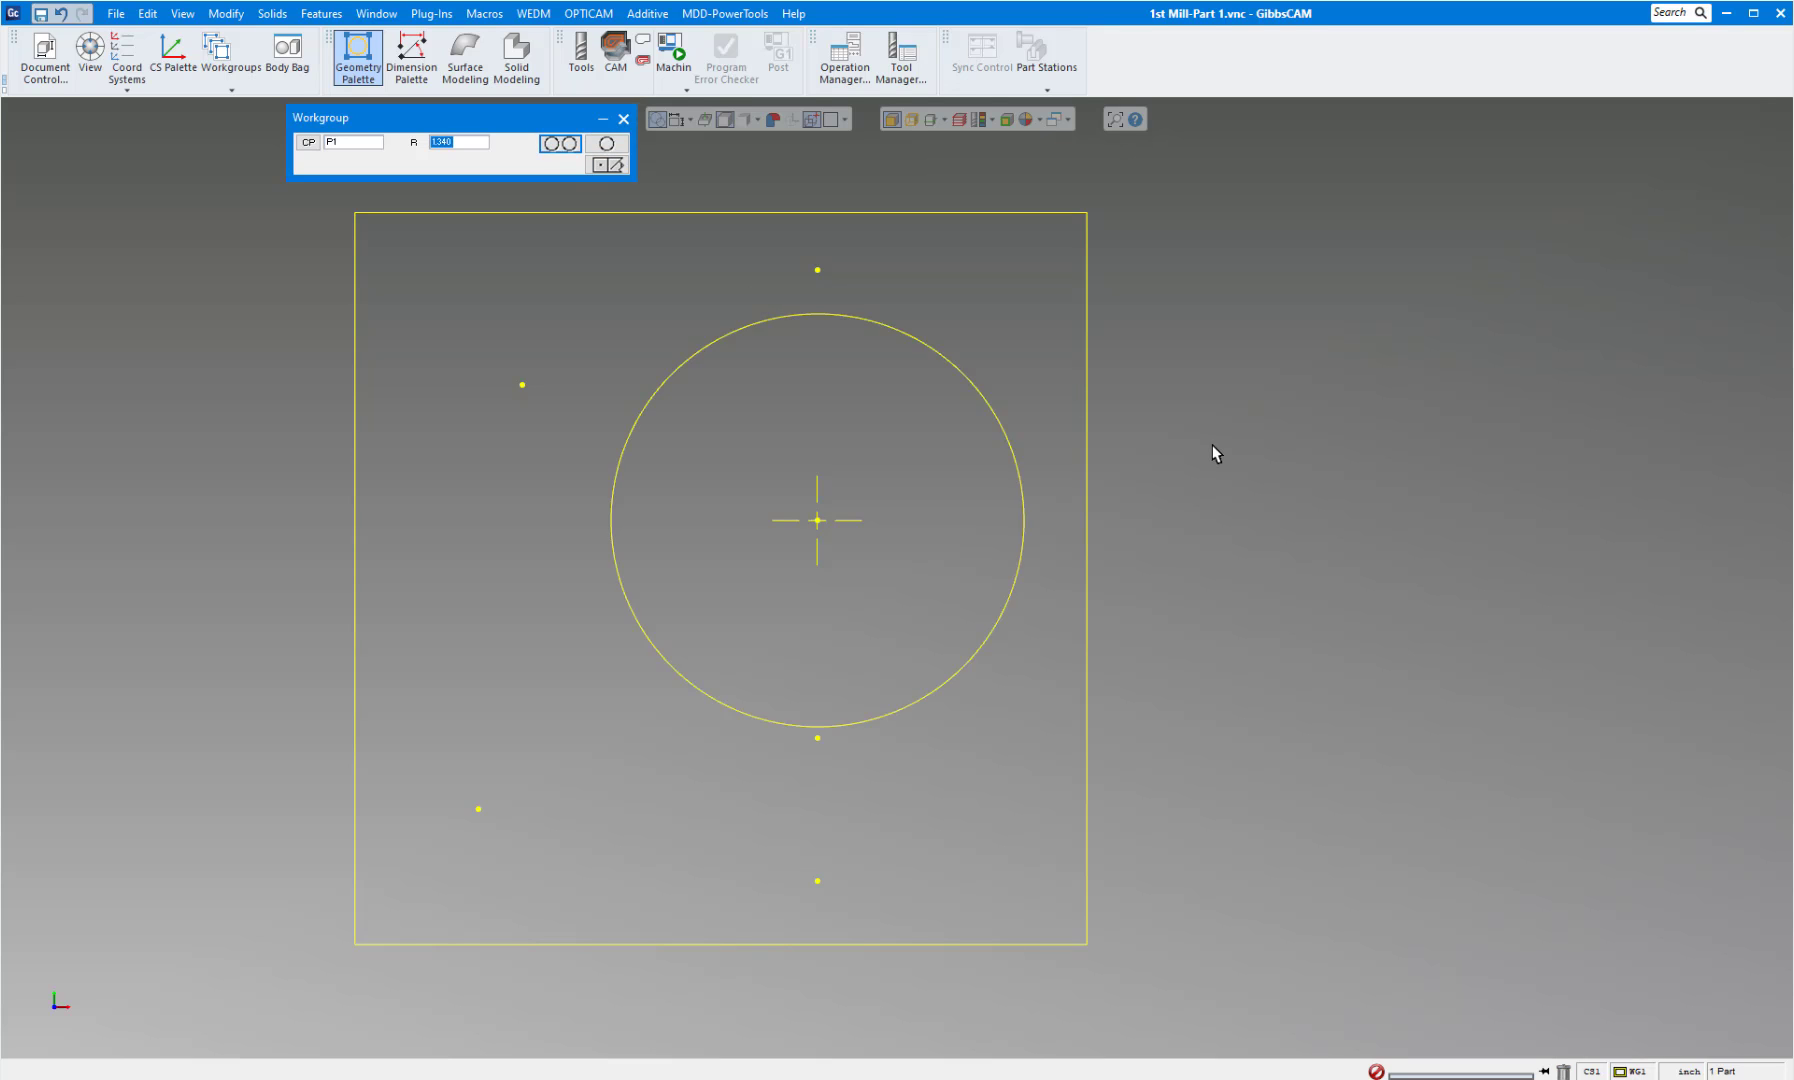
pyautogui.write('1.468')
pyautogui.press('Return')
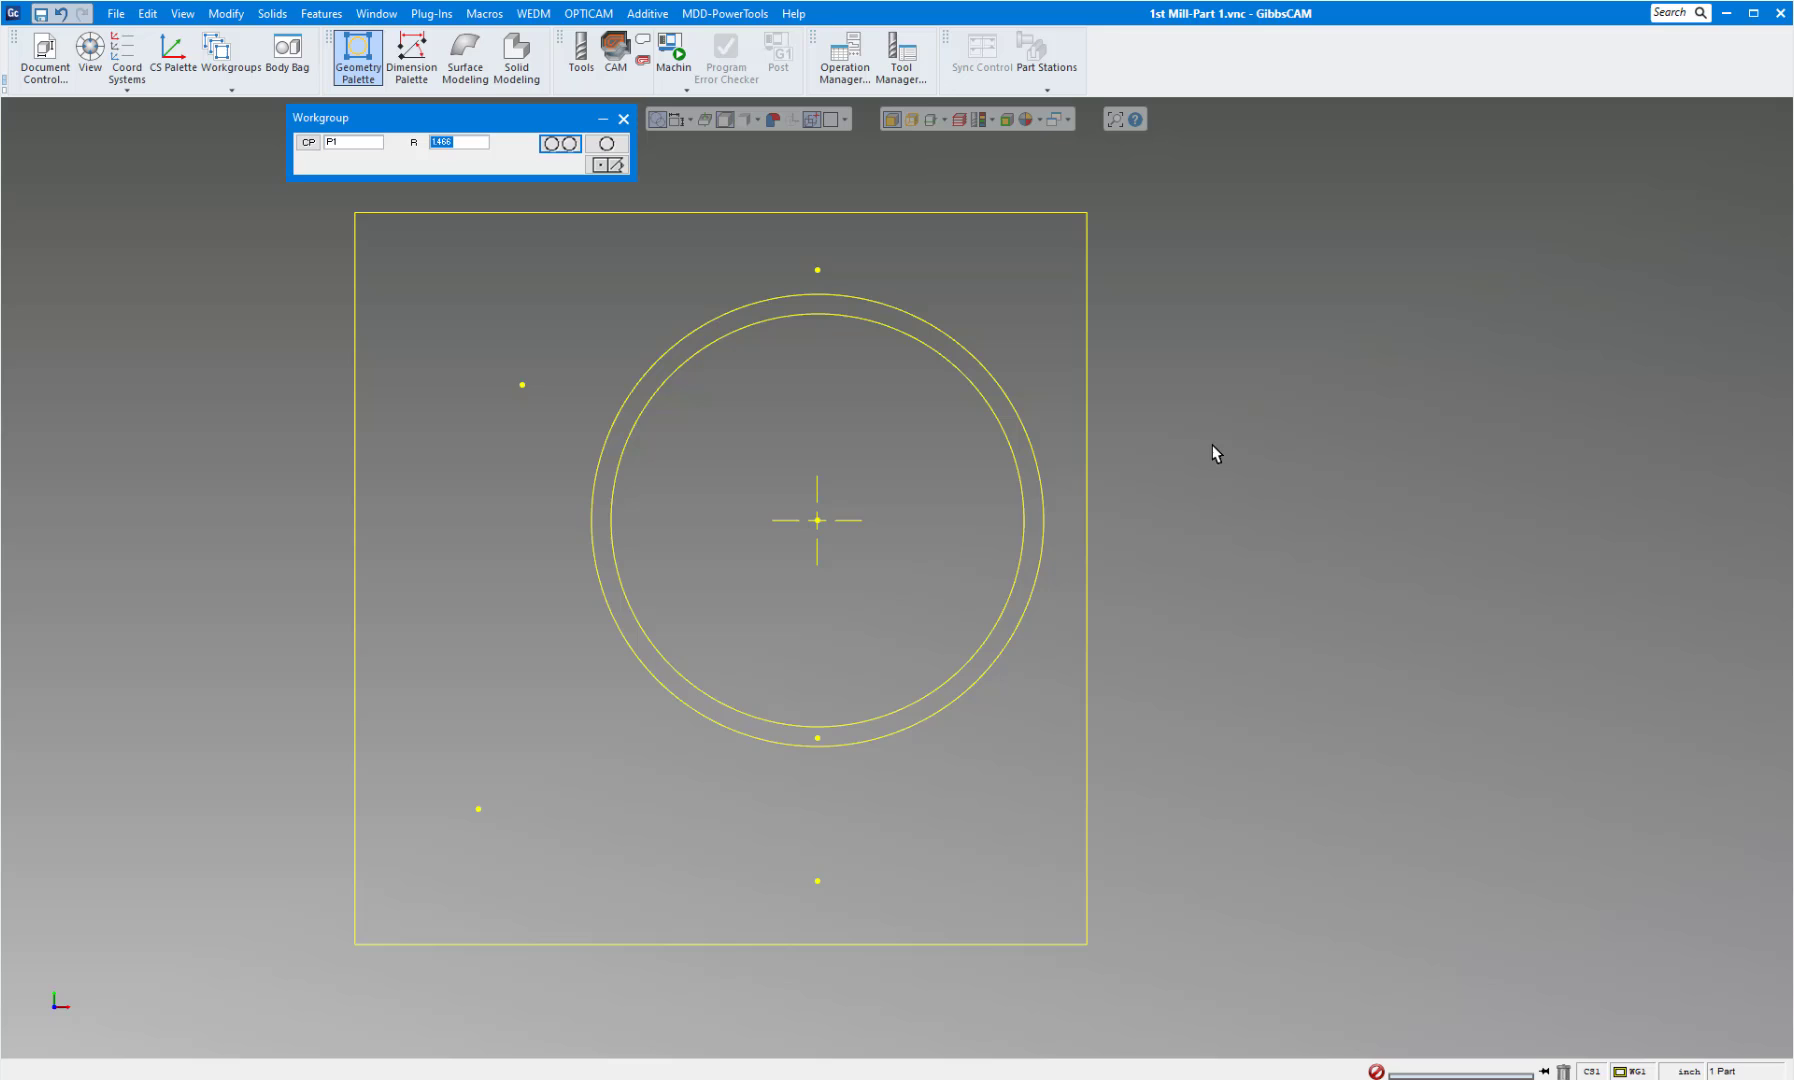
# Create two concentric circles centred on the point at Y -1.41 with radii 0.77 and 0.896.
pyautogui.click(816, 737)
pyautogui.write('.77')
pyautogui.press('Return')
pyautogui.press('BackSpace')
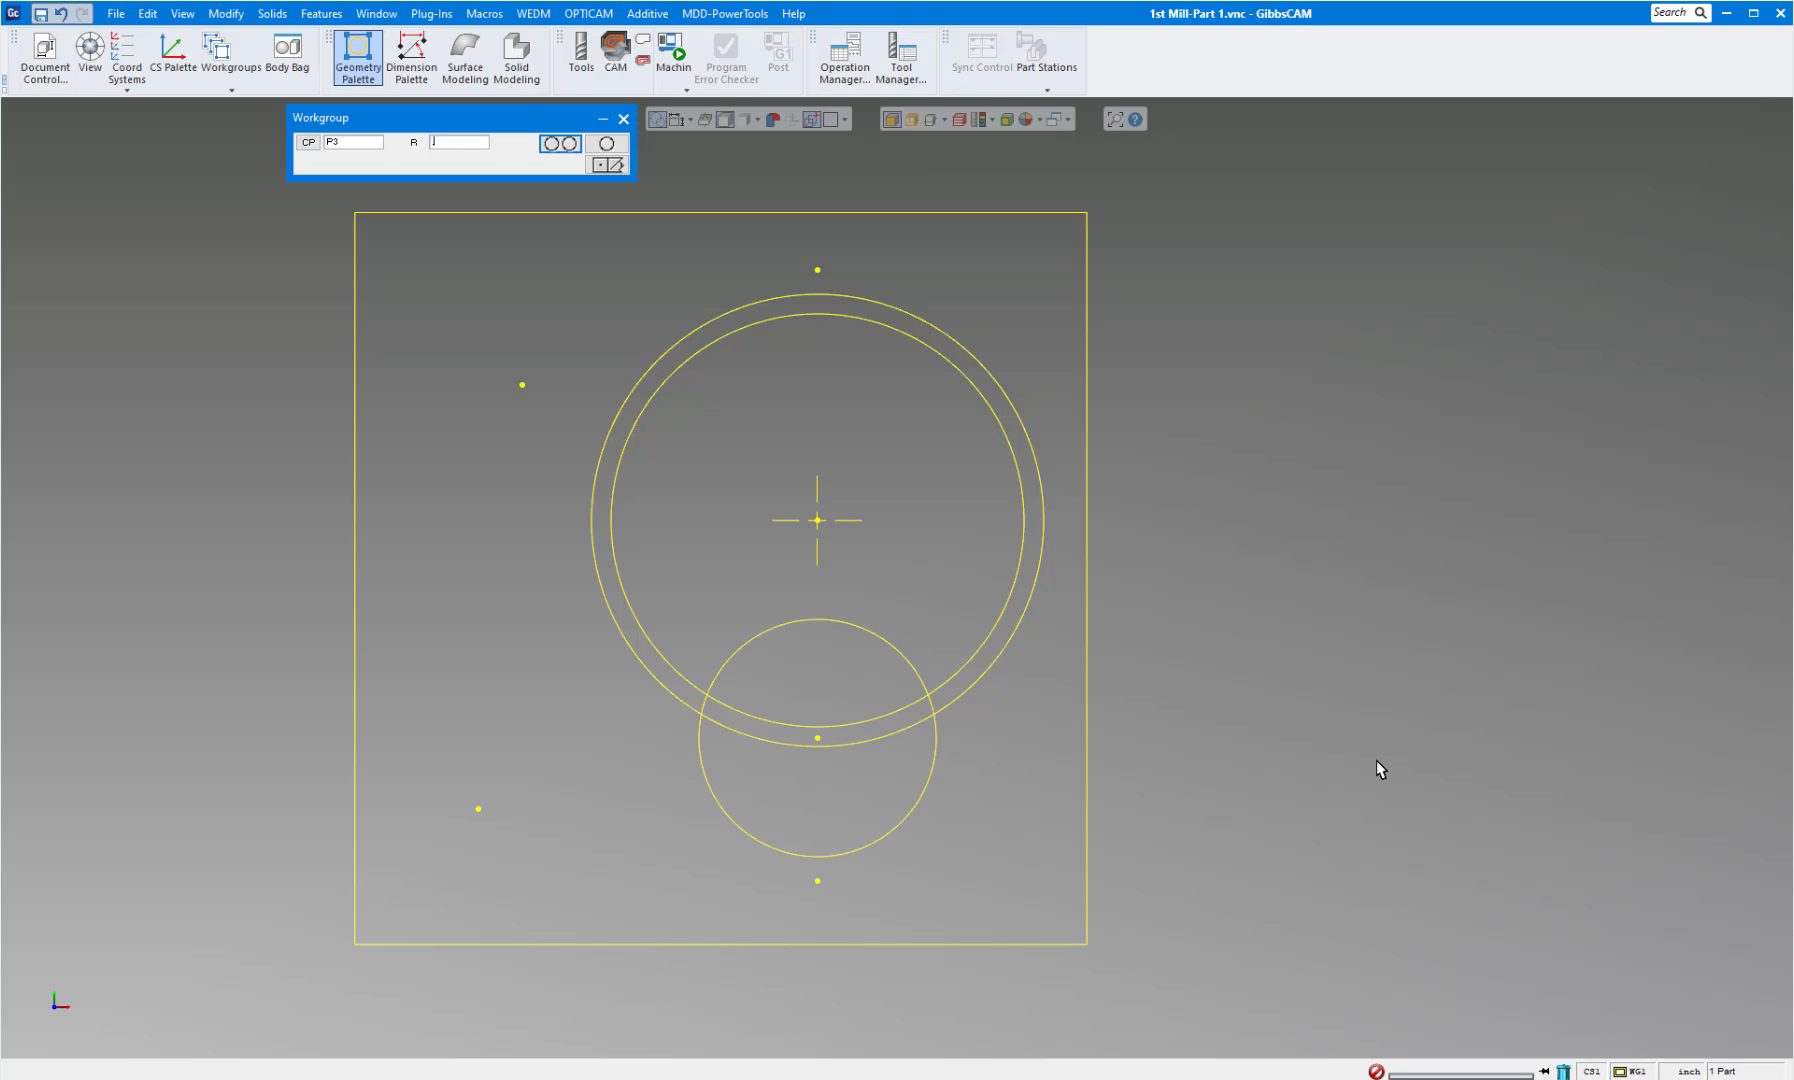
pyautogui.press('Return')
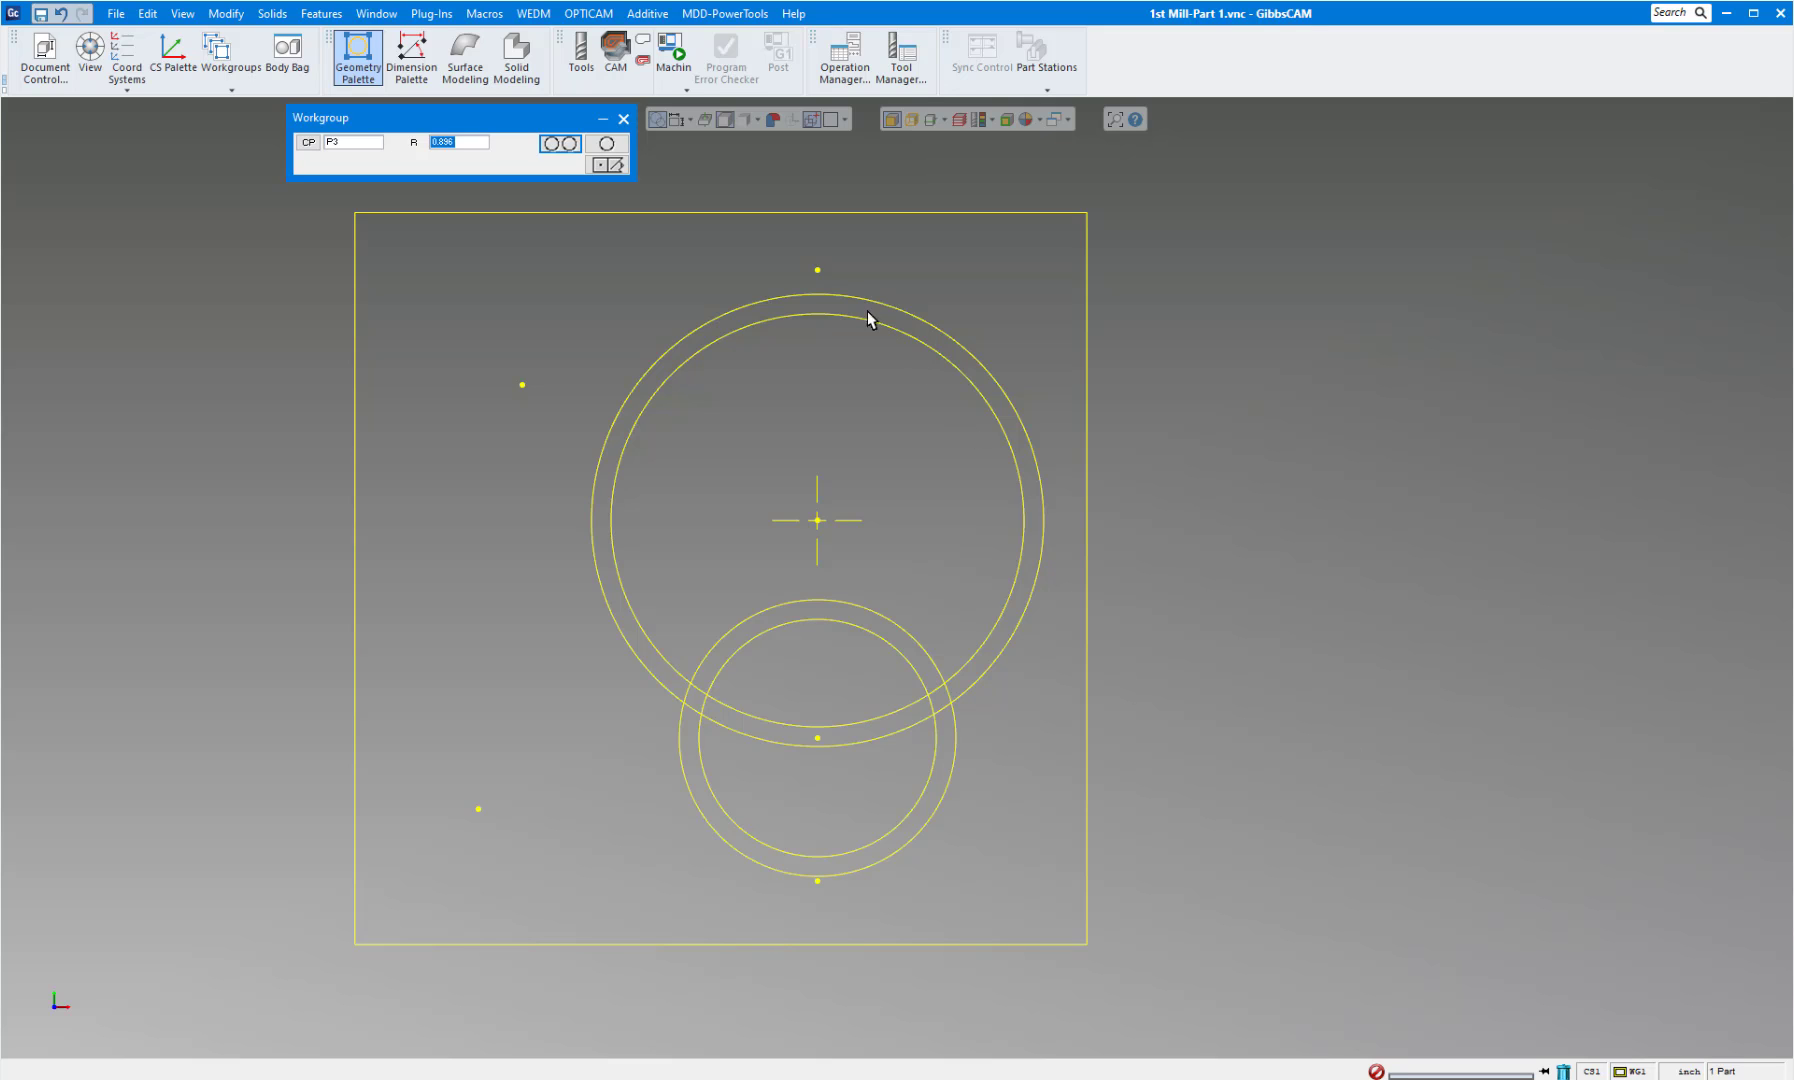
# Create hole circles of radius .188/2 centred on the top, upper-left, lower-left and bottom points.
pyautogui.click(817, 271)
pyautogui.write('.188/2')
pyautogui.click(555, 150)
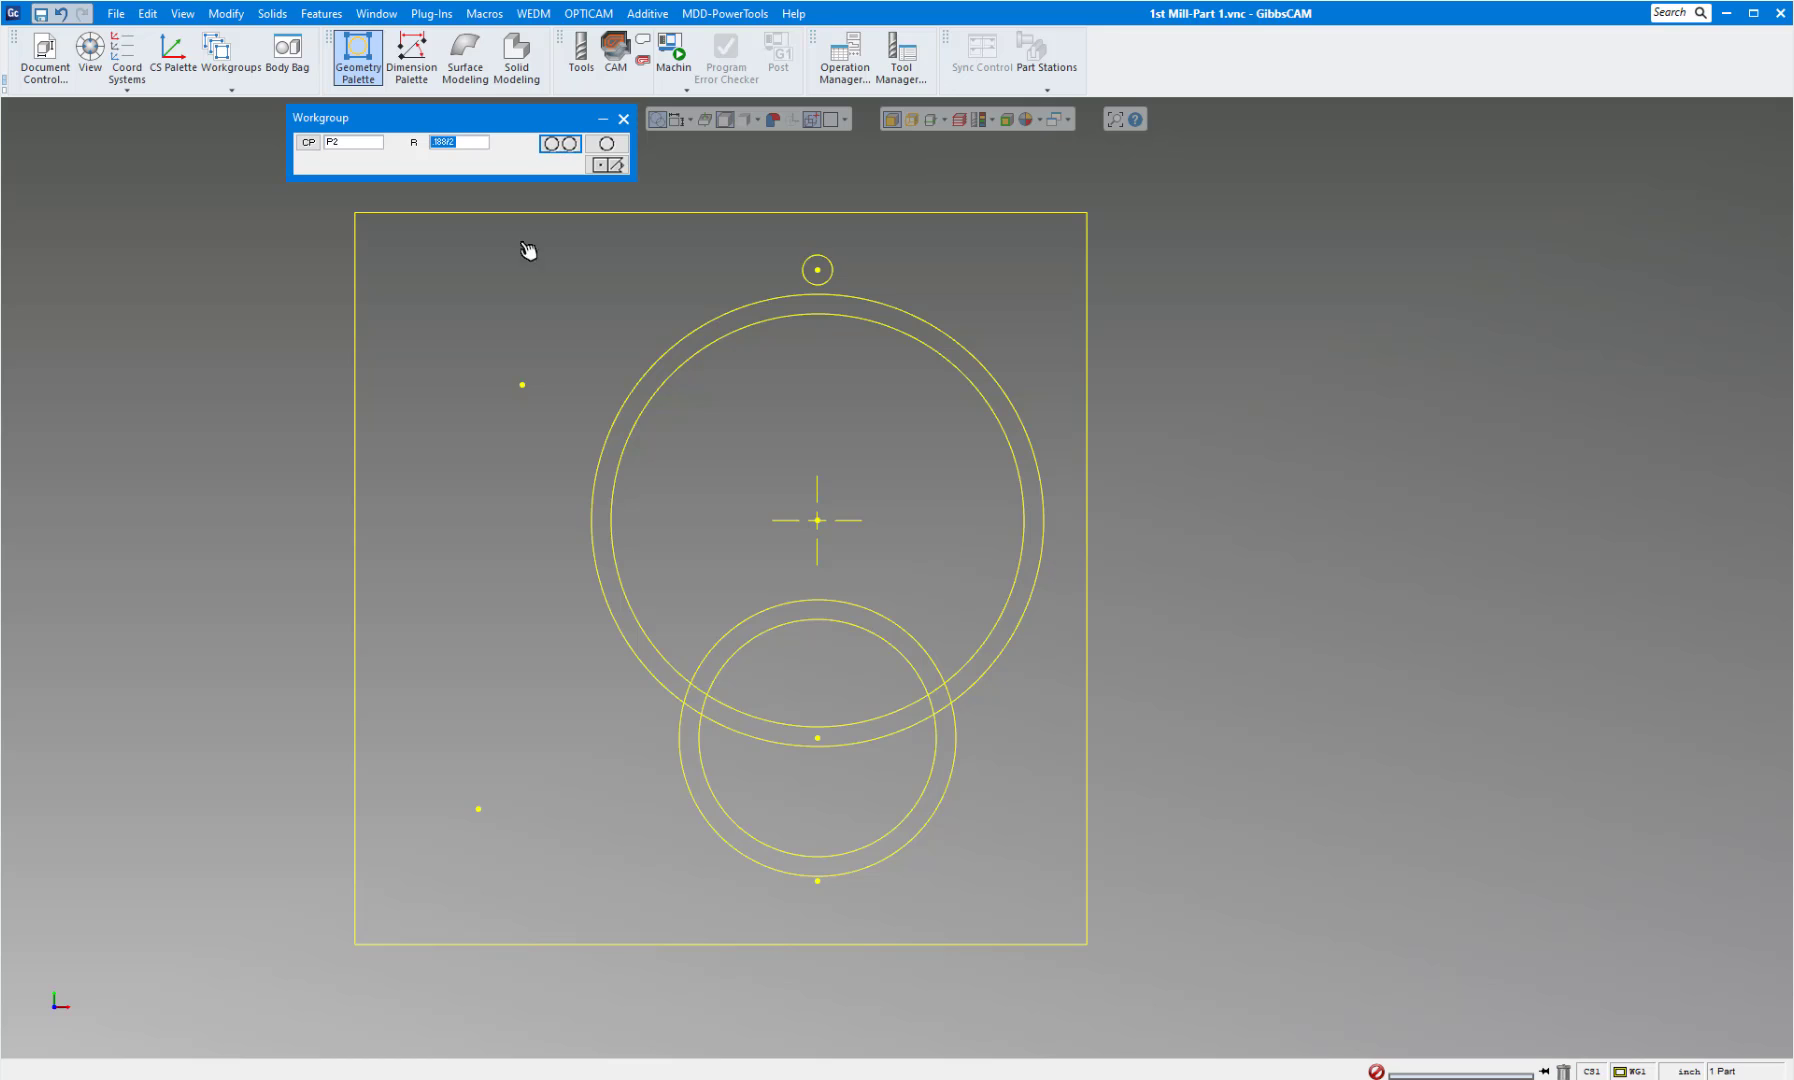
pyautogui.click(522, 386)
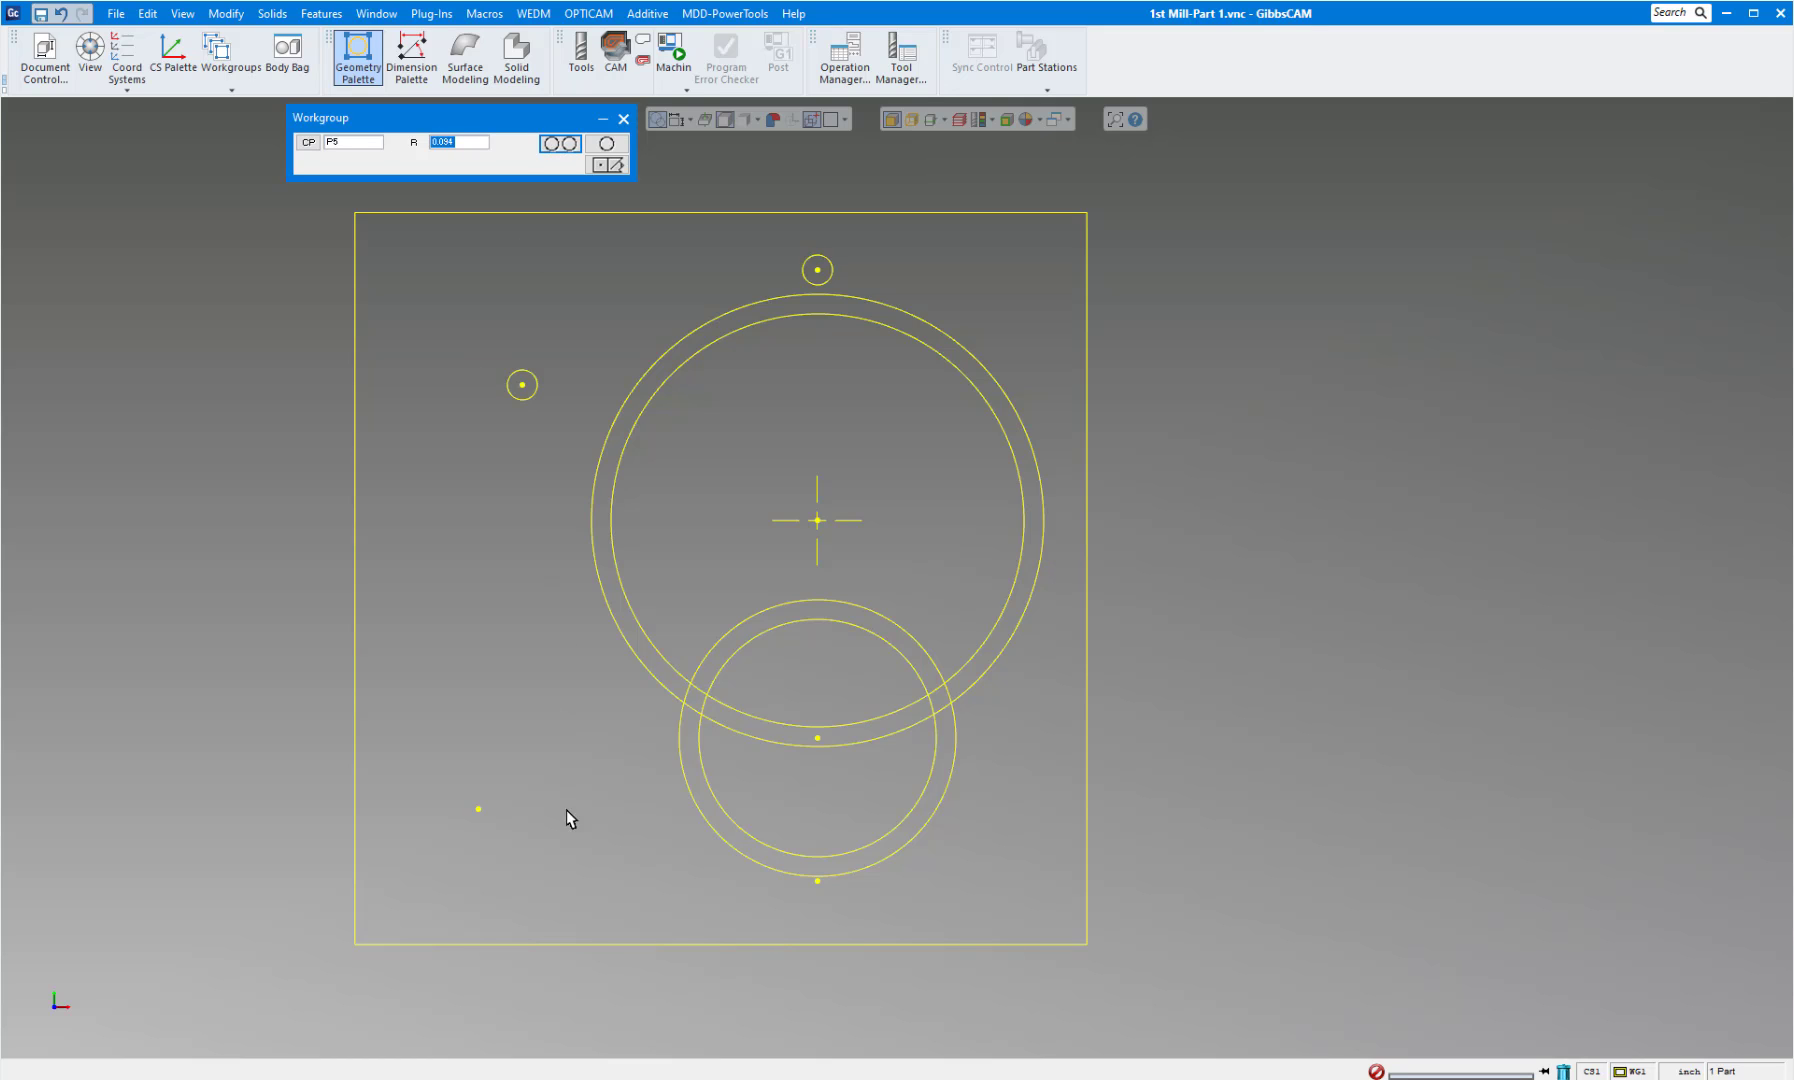
pyautogui.click(478, 810)
# Create circles of radius .190 centred on the bottom, lower-left, upper-left and top hole points, and finish circle creation.
pyautogui.write('.190')
pyautogui.click(817, 882)
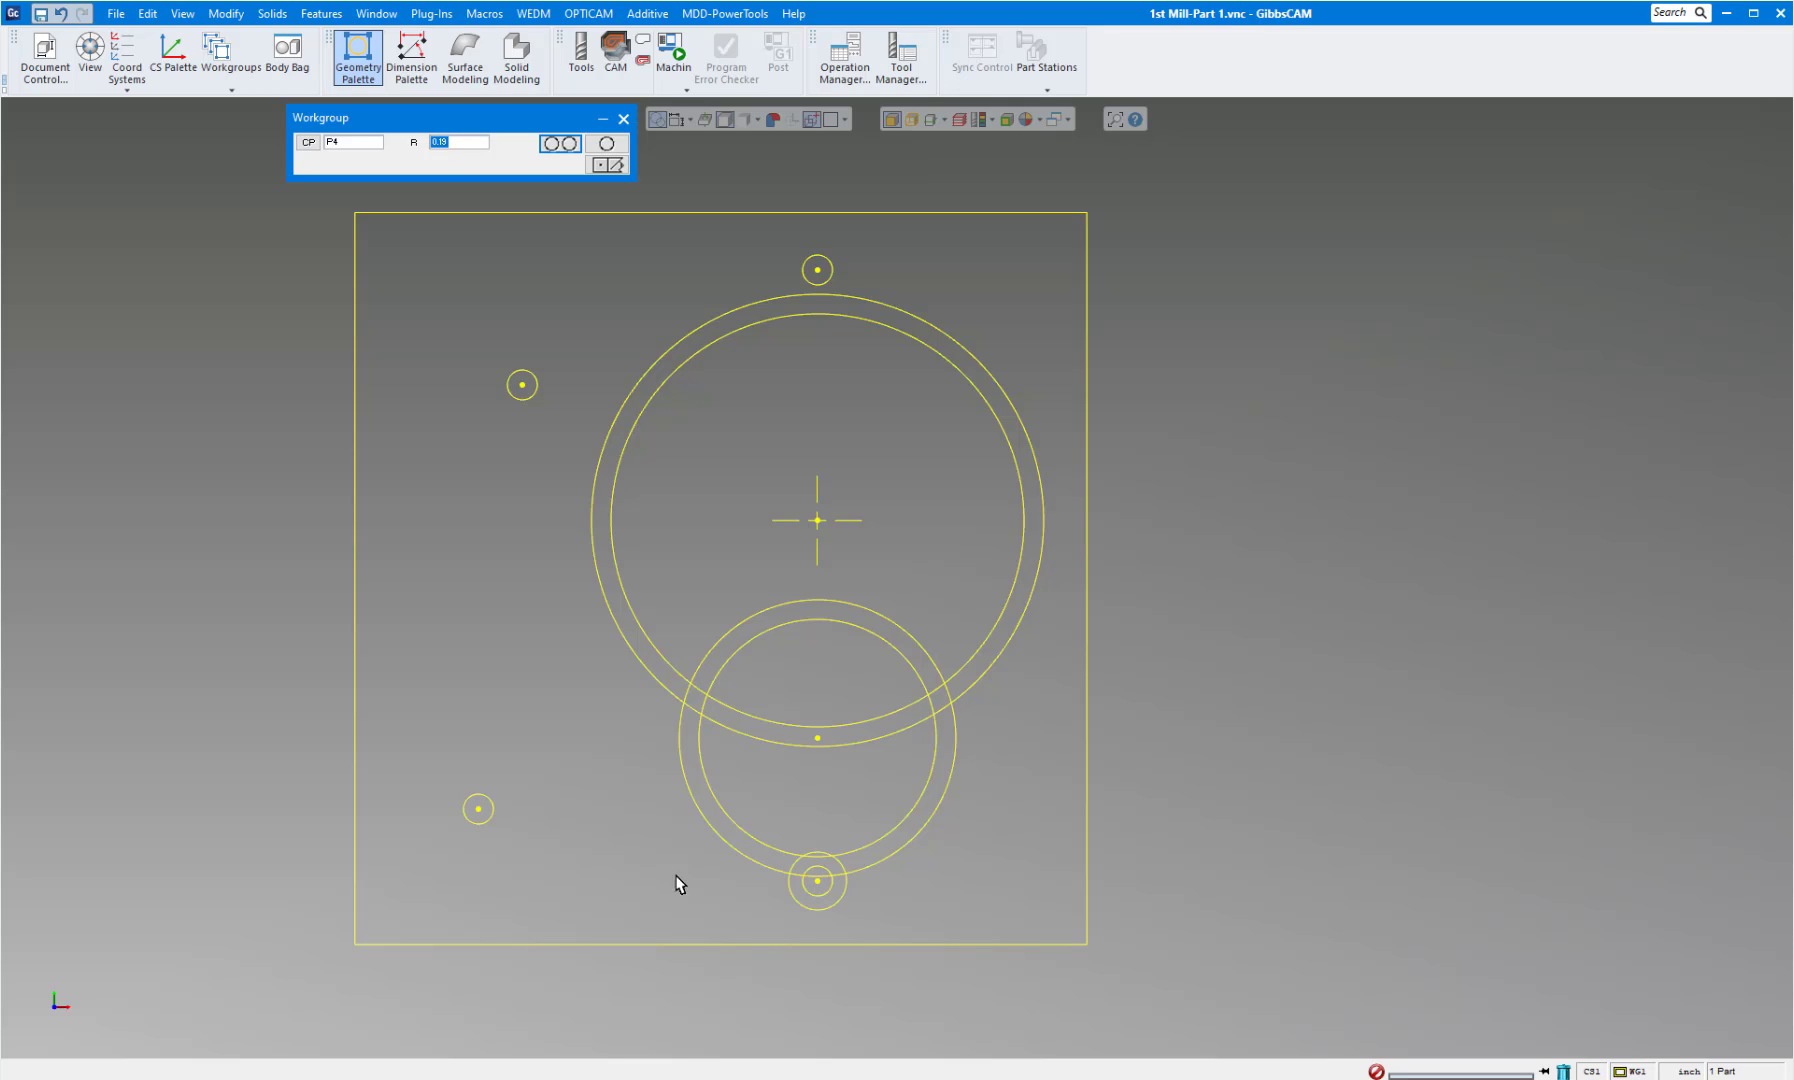
pyautogui.click(478, 814)
pyautogui.click(858, 374)
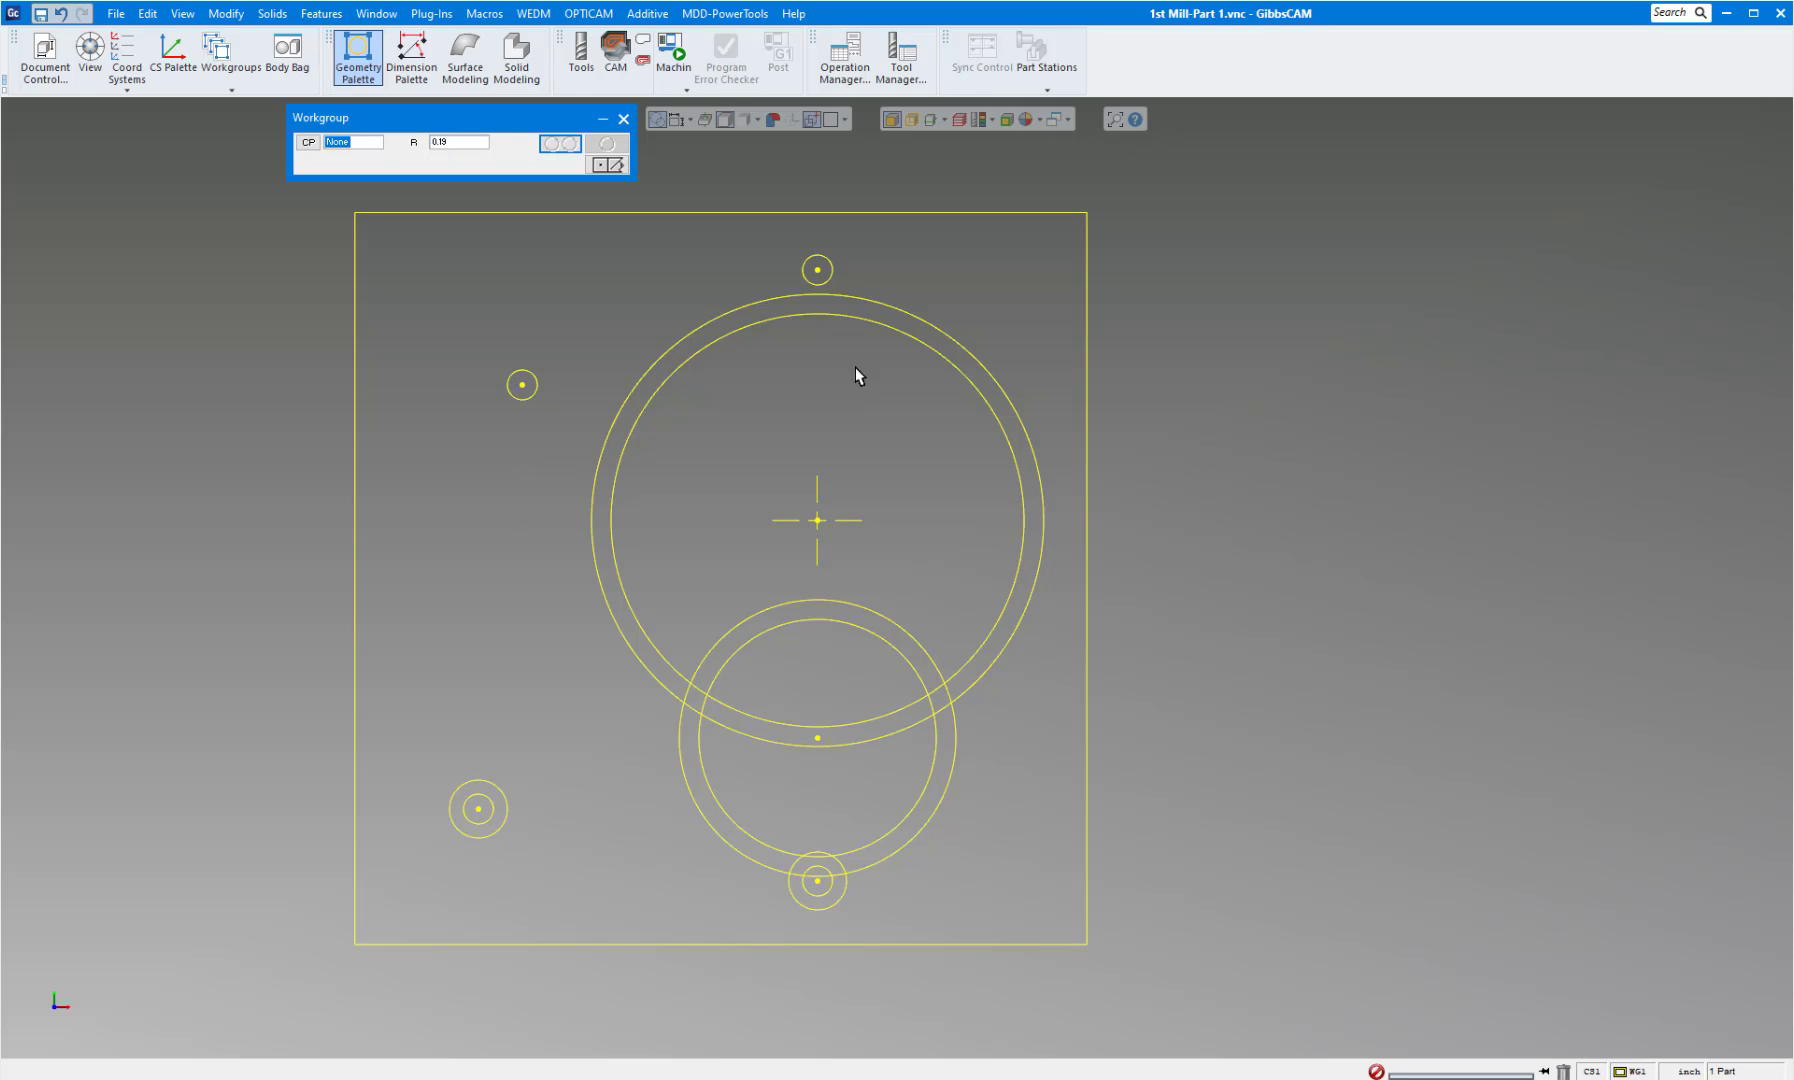
pyautogui.click(524, 388)
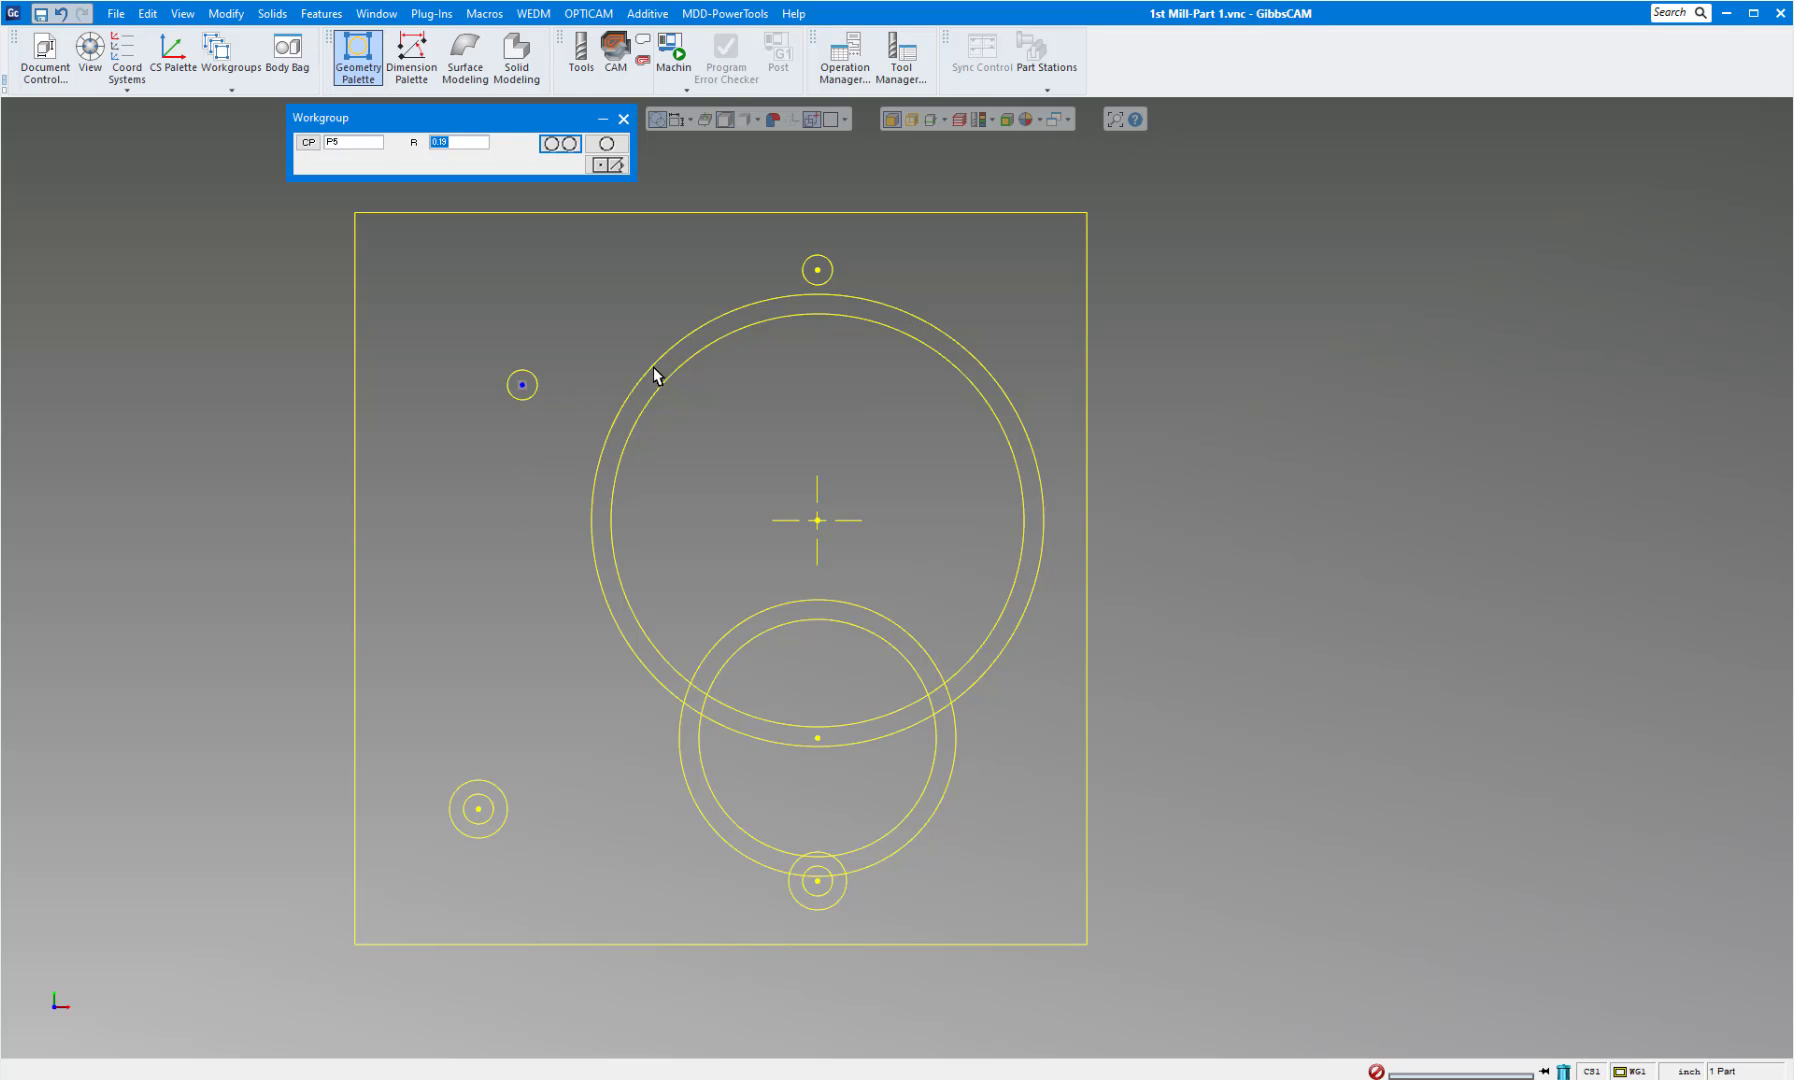
pyautogui.click(816, 274)
pyautogui.click(614, 165)
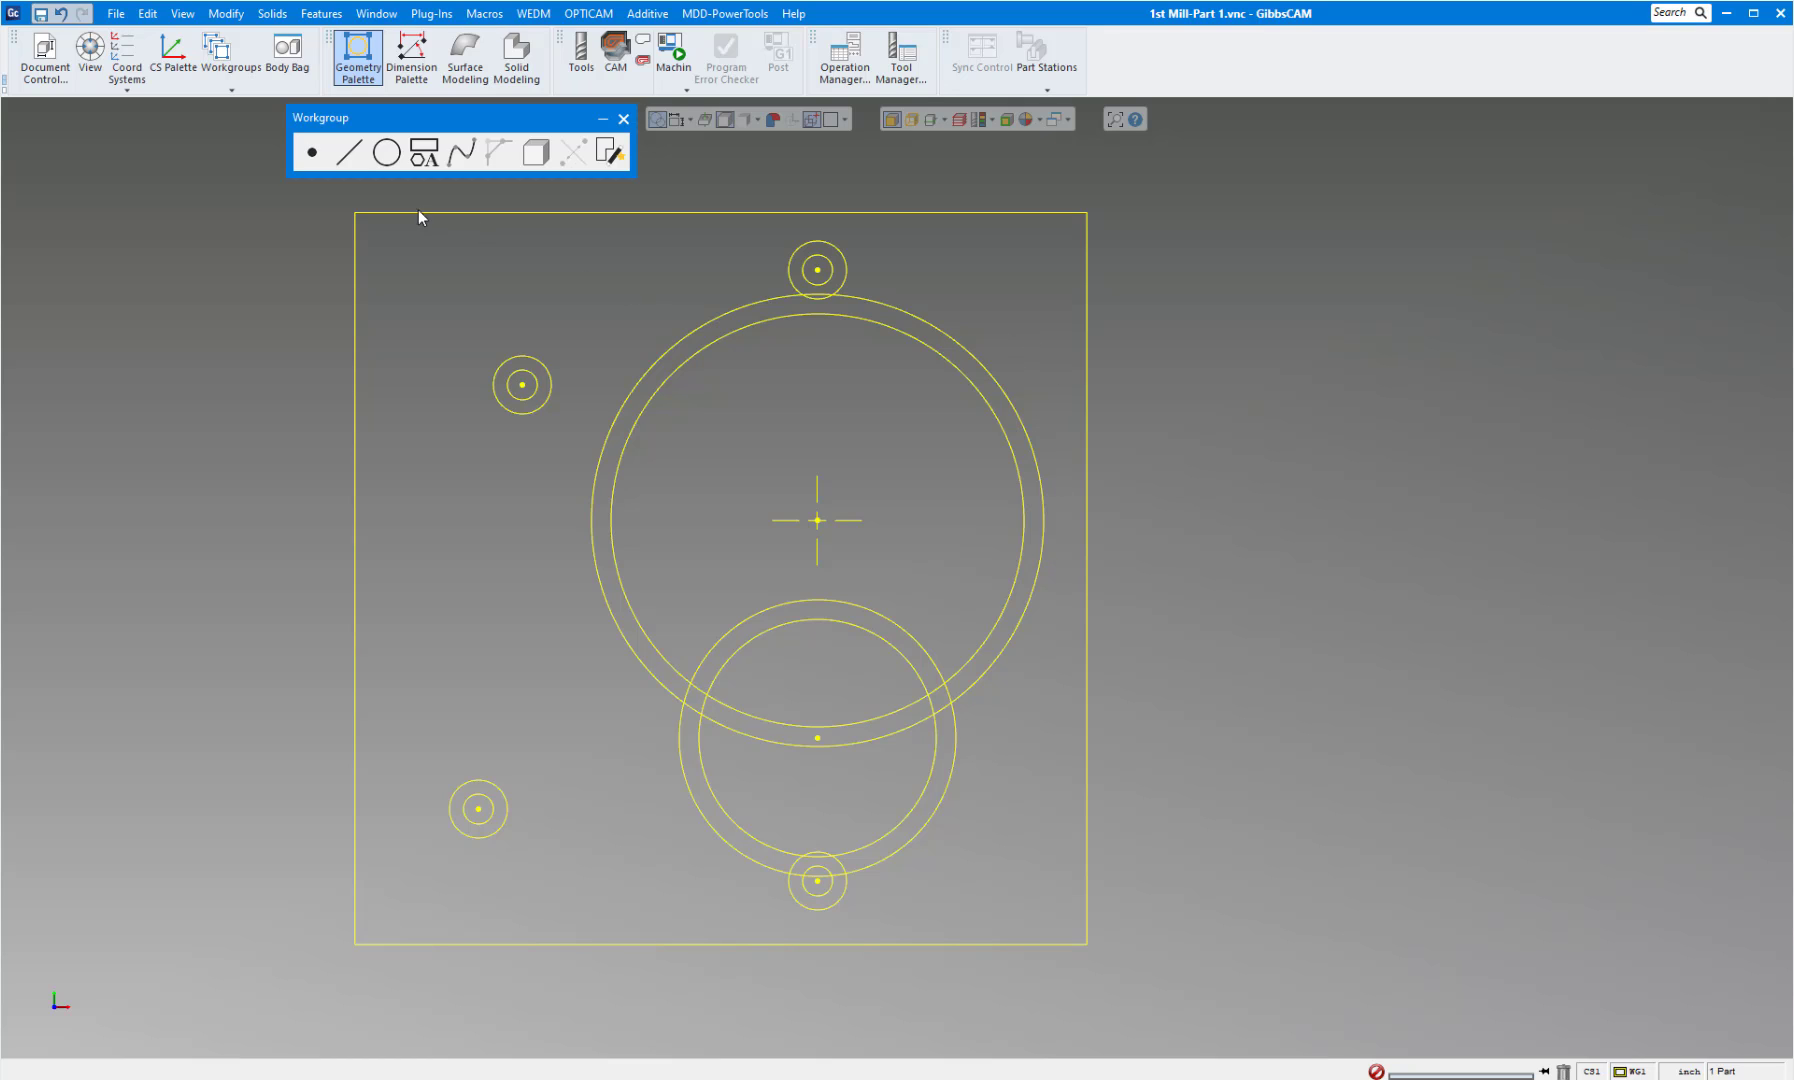
# Create lines at angle 90+37.5 tangent to the upper-right side of the top .190 radius circle and the lower-left side of the bottom one.
pyautogui.click(352, 155)
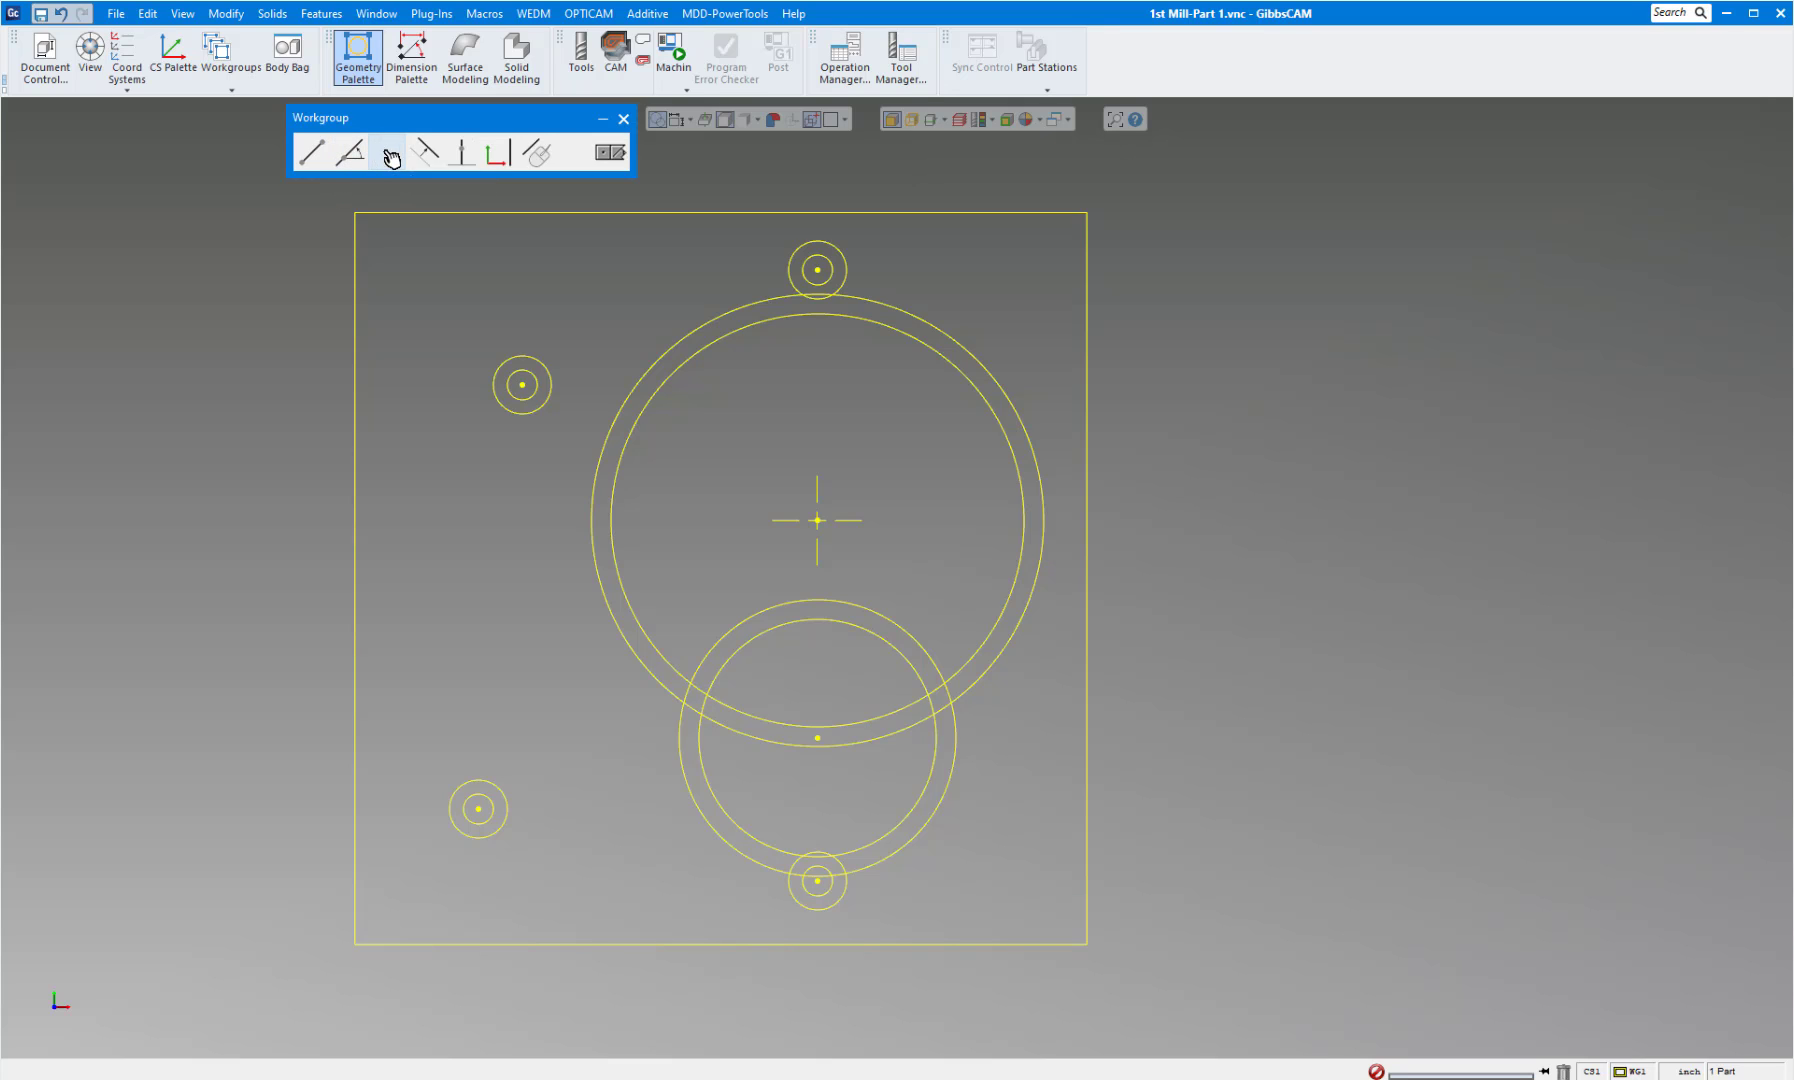
pyautogui.click(390, 155)
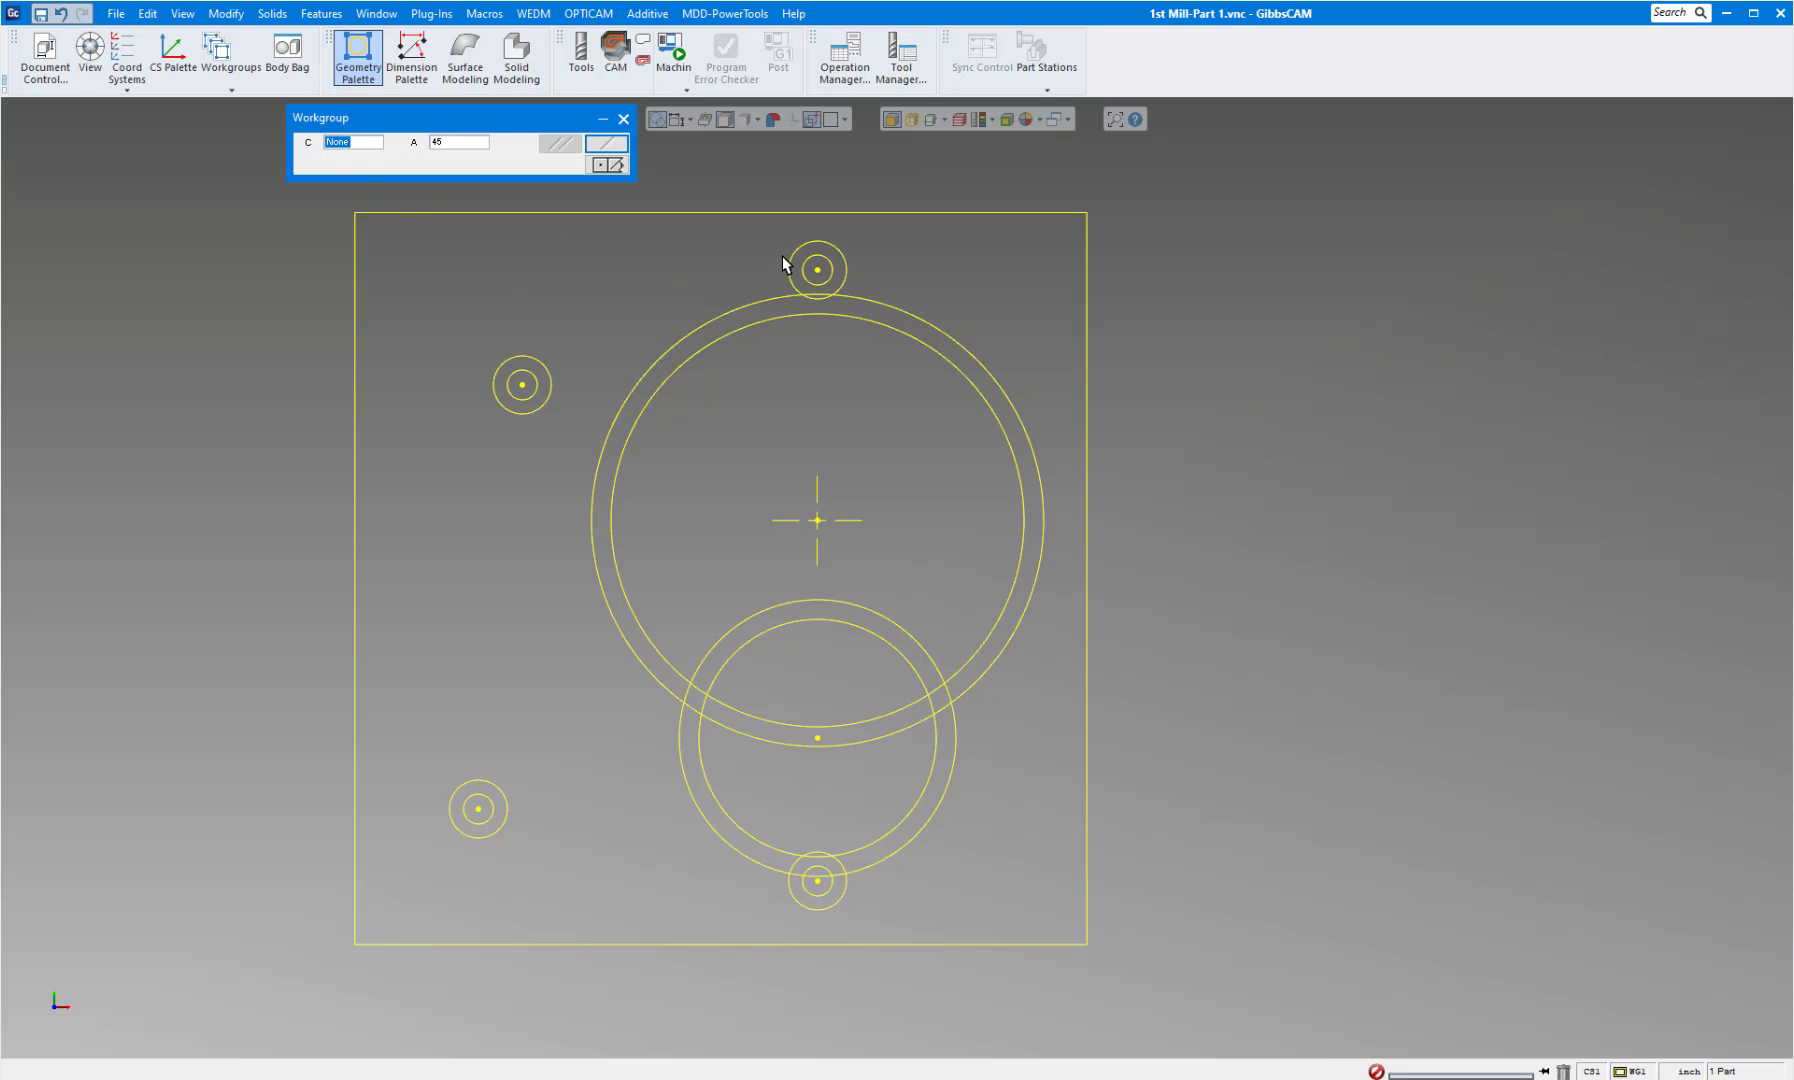
pyautogui.click(828, 251)
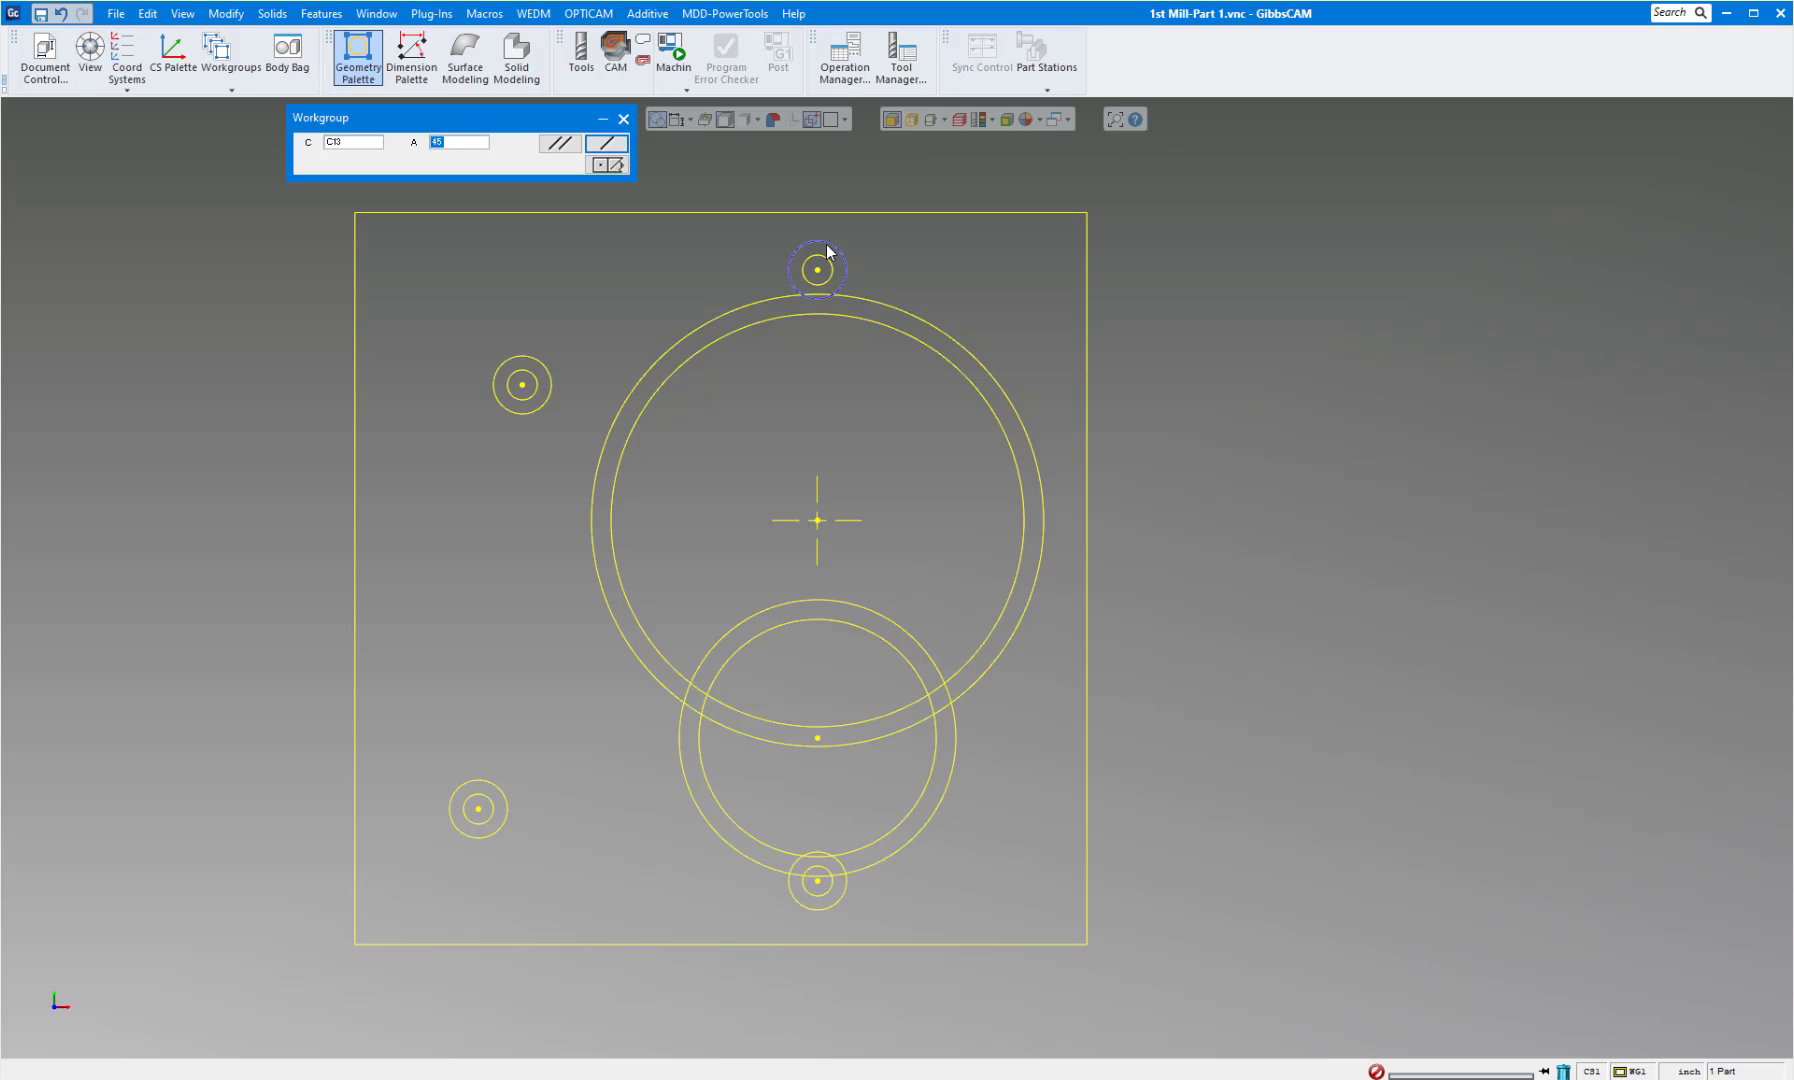
pyautogui.write('90')
pyautogui.write('+3.7')
pyautogui.click(562, 145)
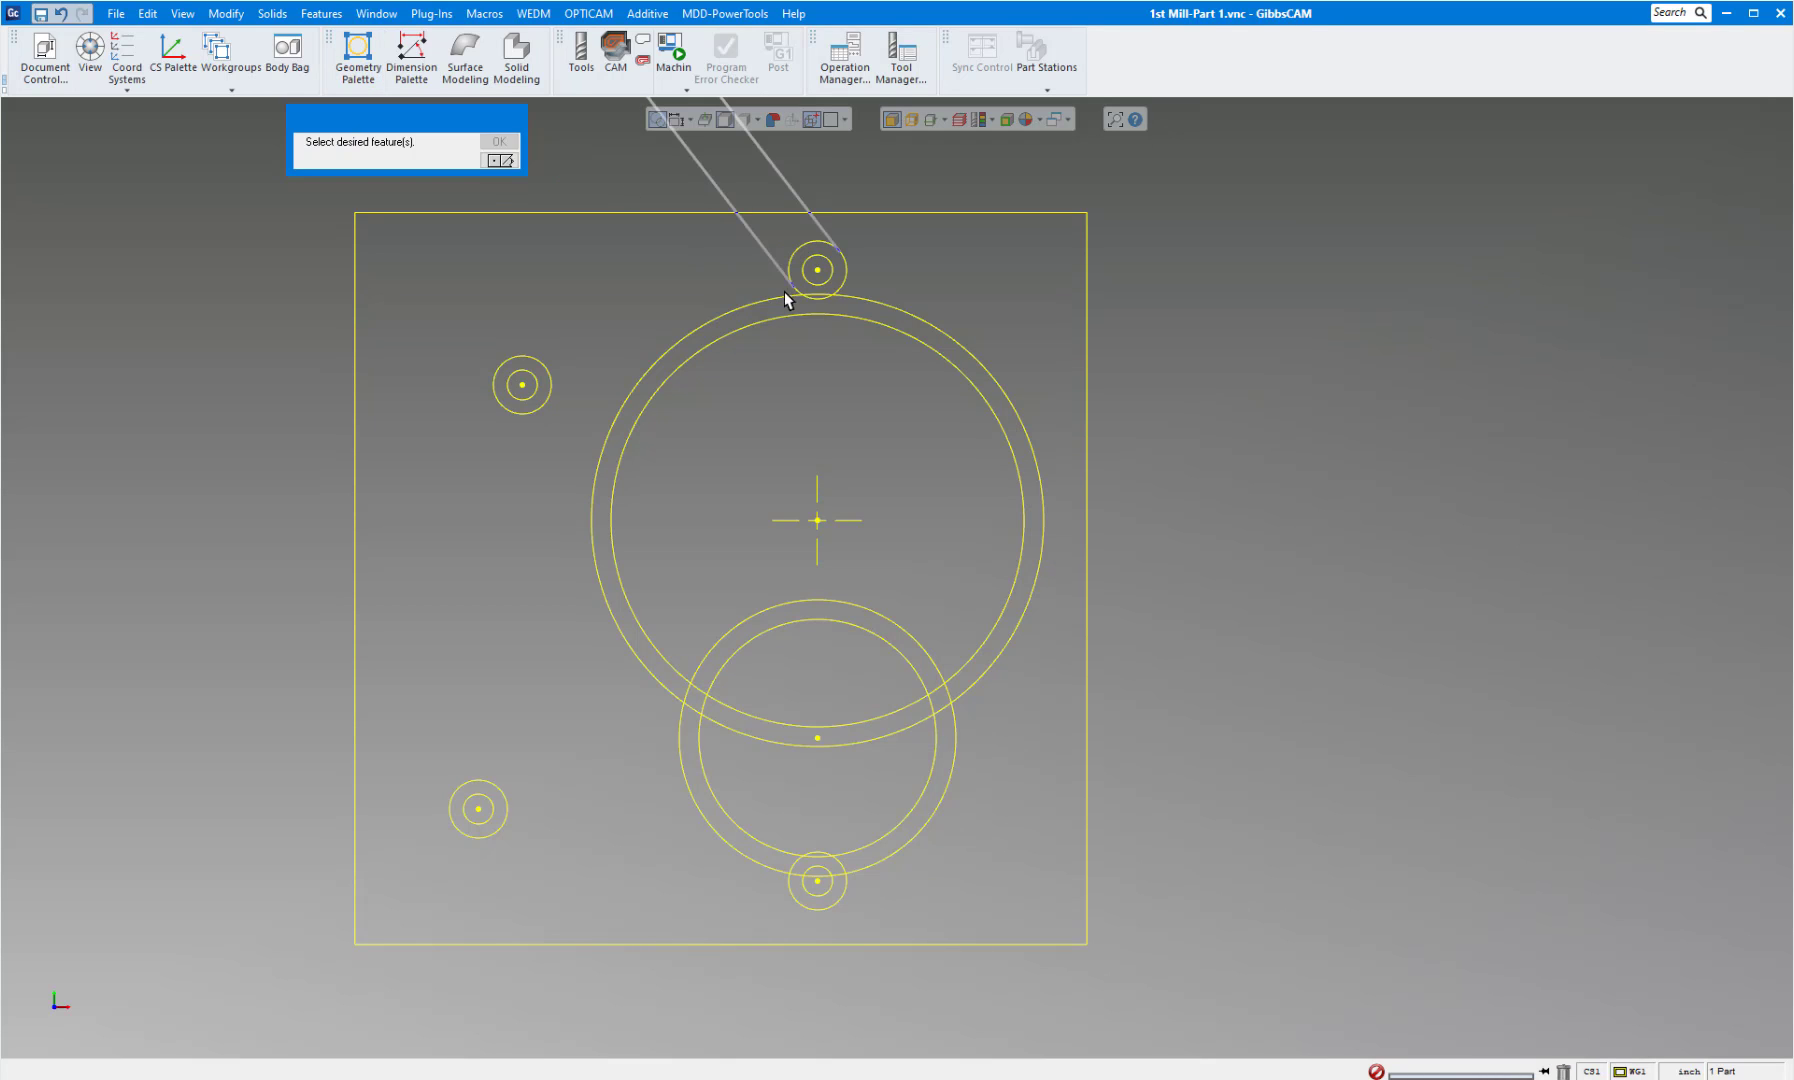
pyautogui.click(821, 230)
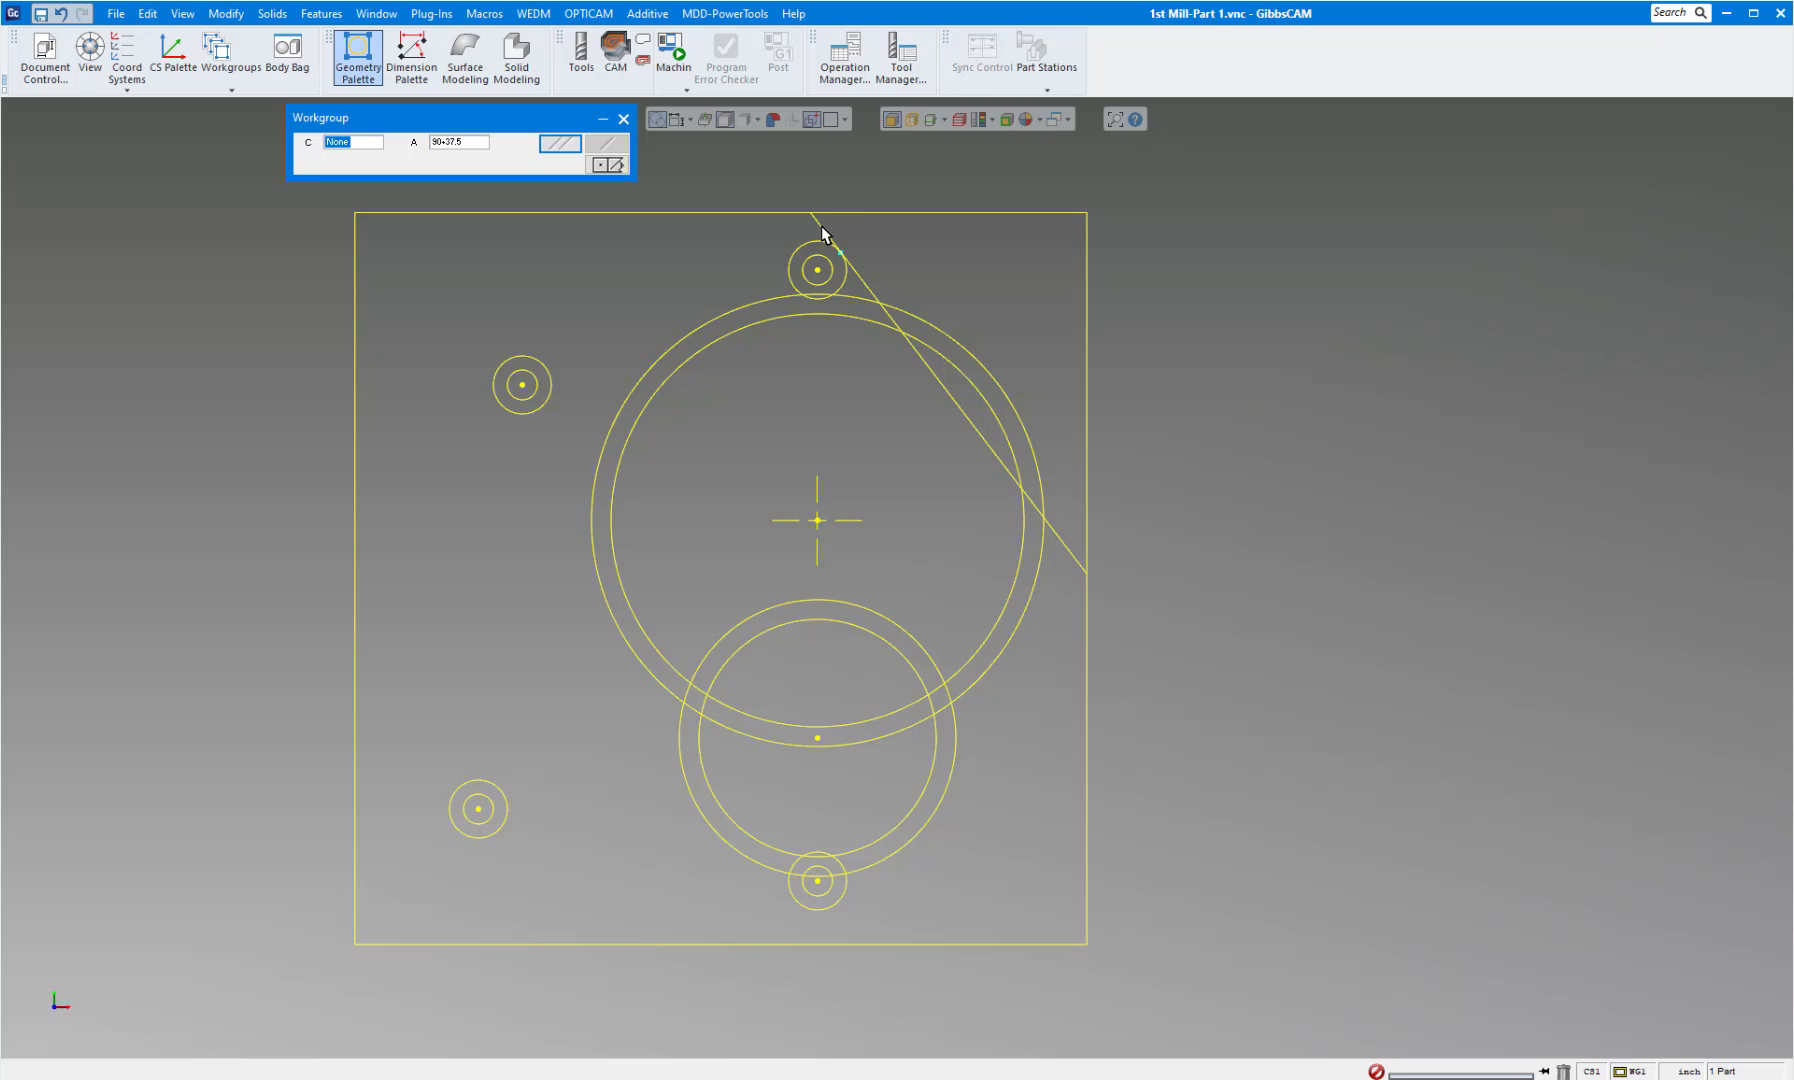
pyautogui.click(791, 888)
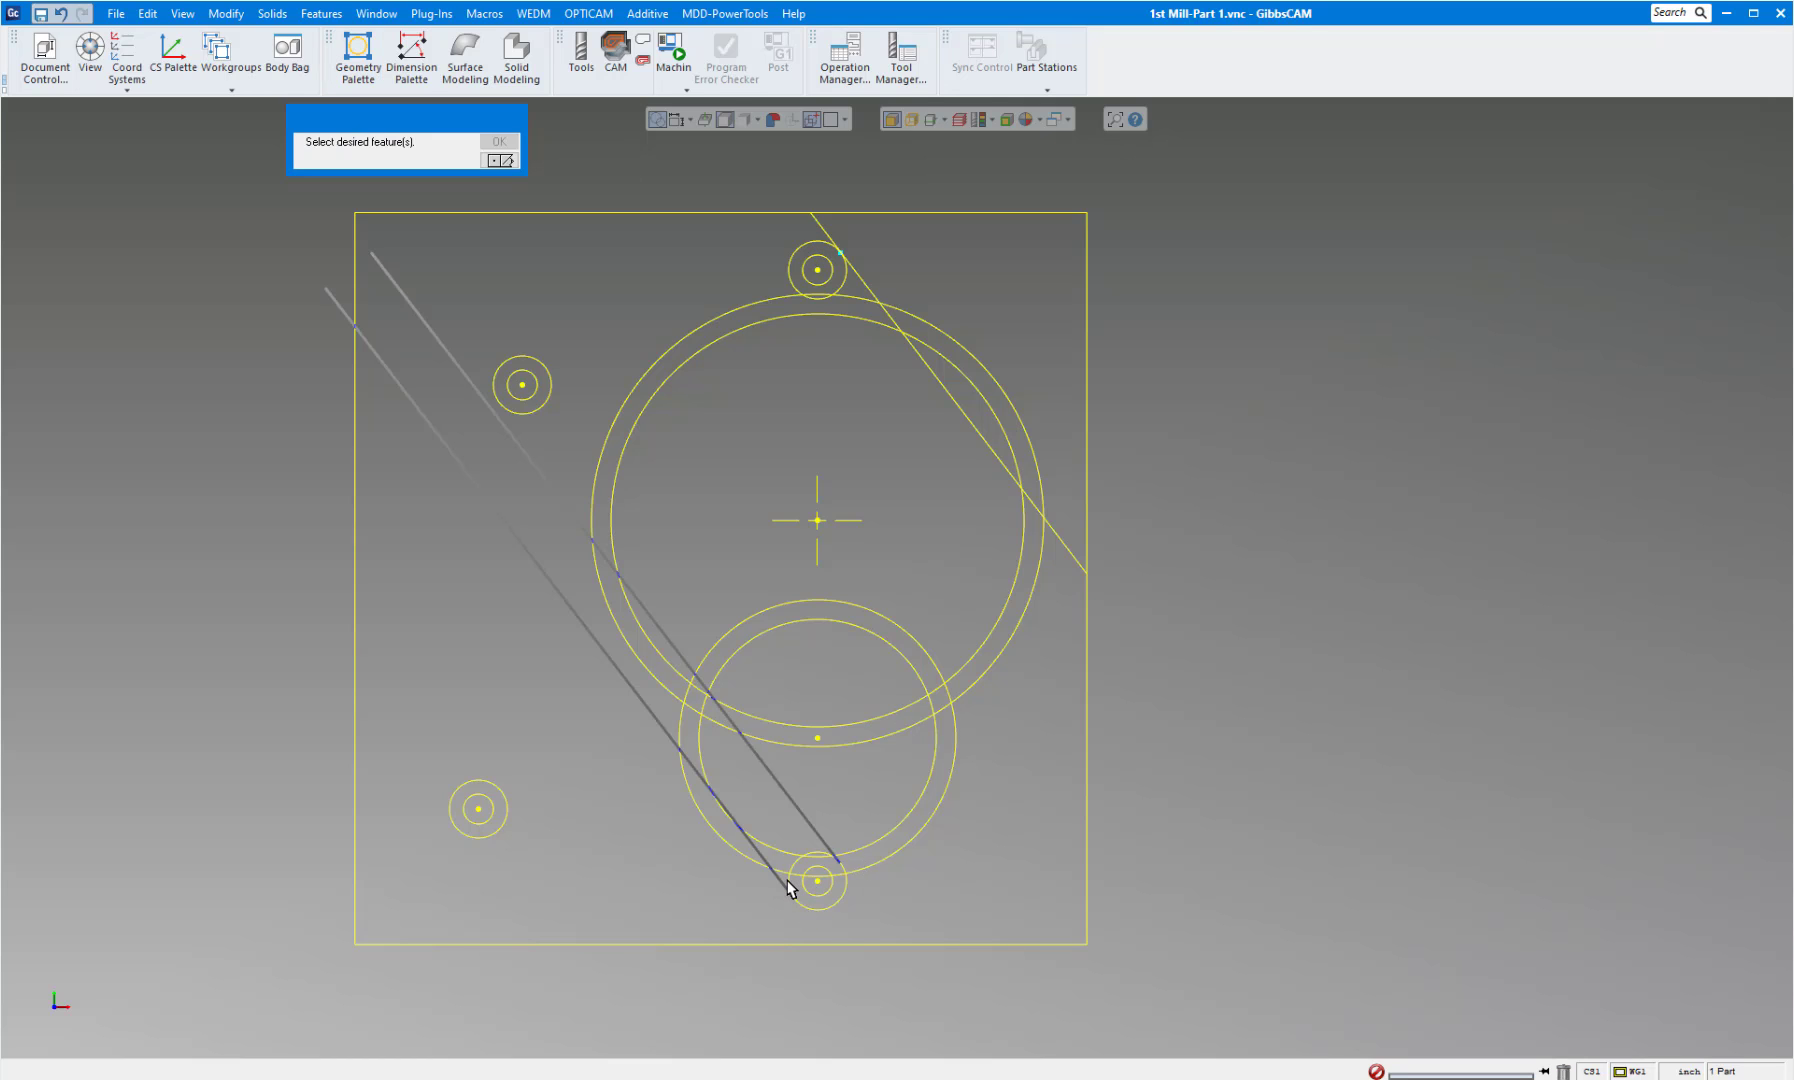
pyautogui.click(783, 885)
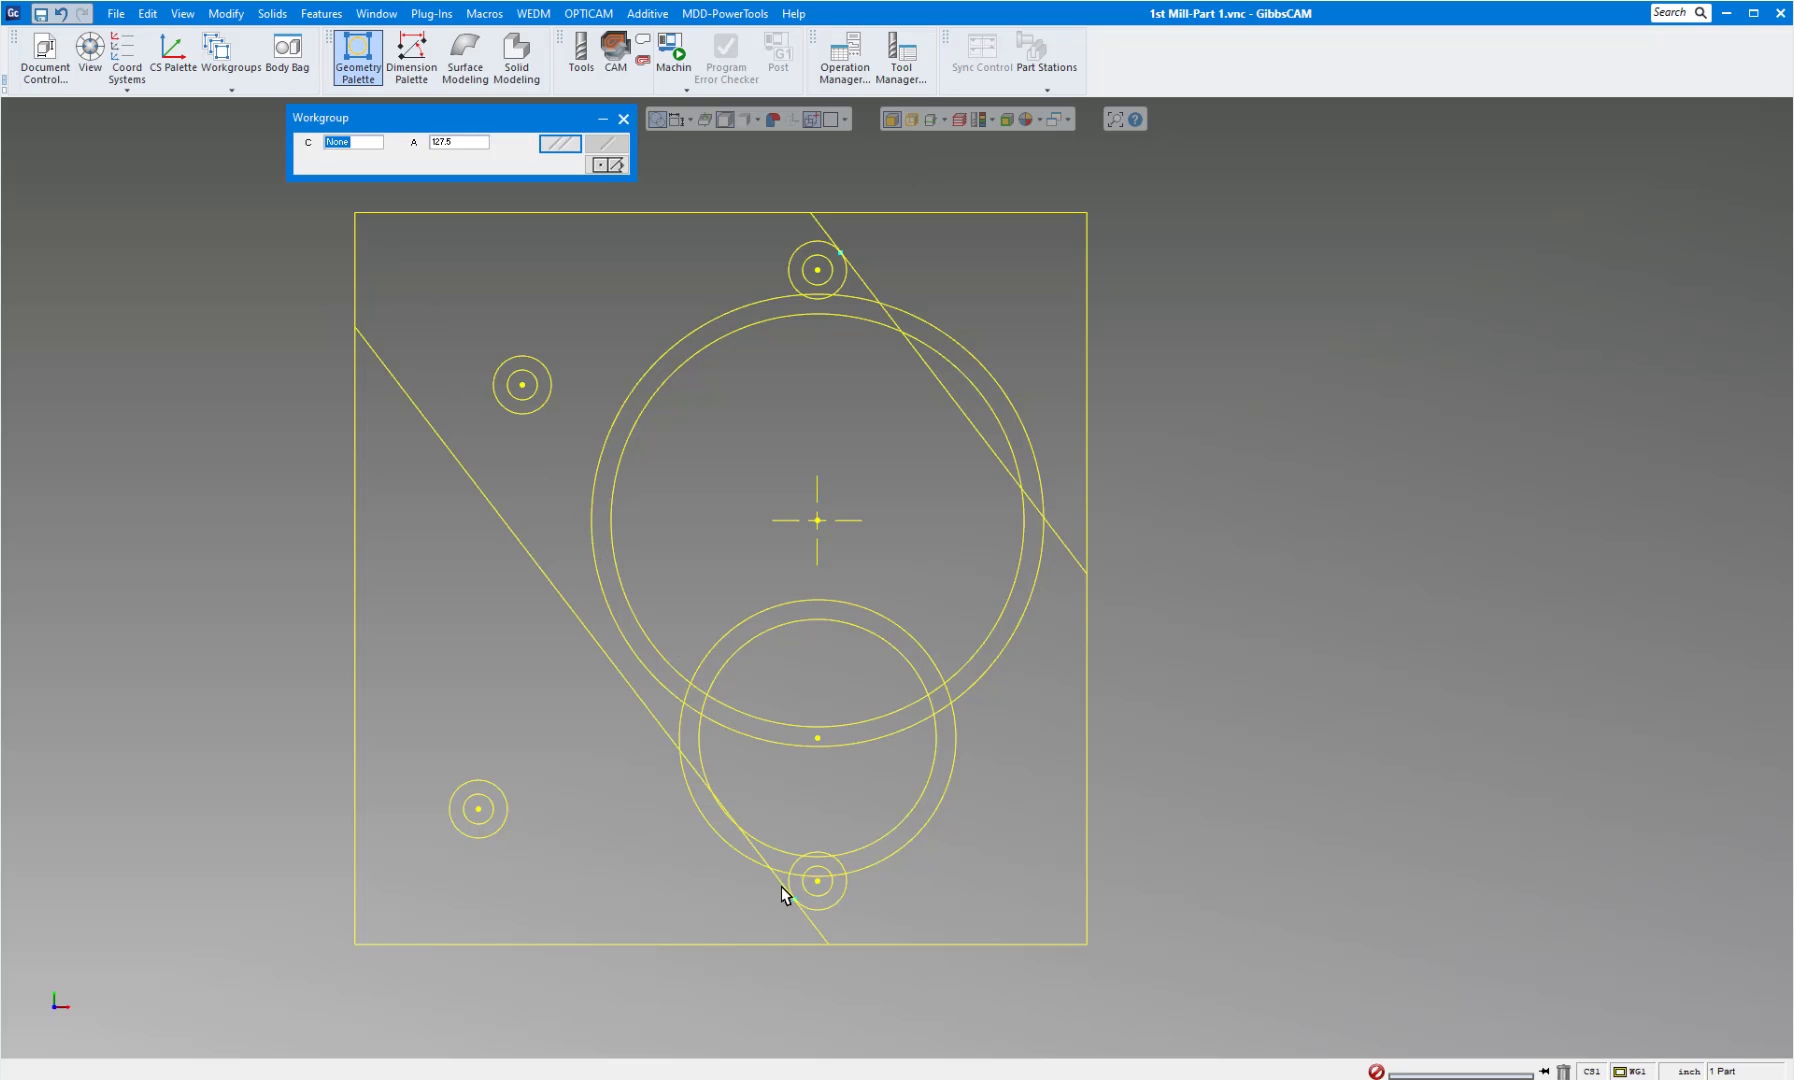